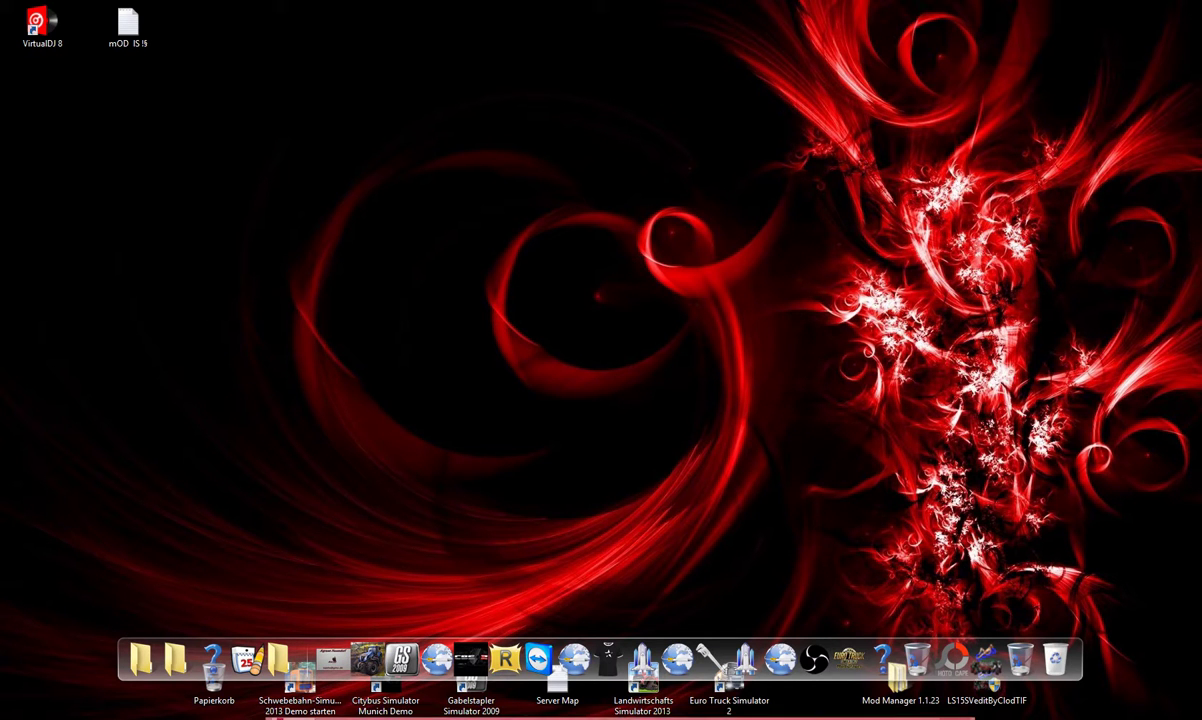
# Step: Bring up the maximised Opera window and search Google for "Ts 3 Kostenlos daunlowden", choosing the suggestion "teamspeak 3 kostenlos downloaden 64 bit"
pyautogui.click(623, 716)
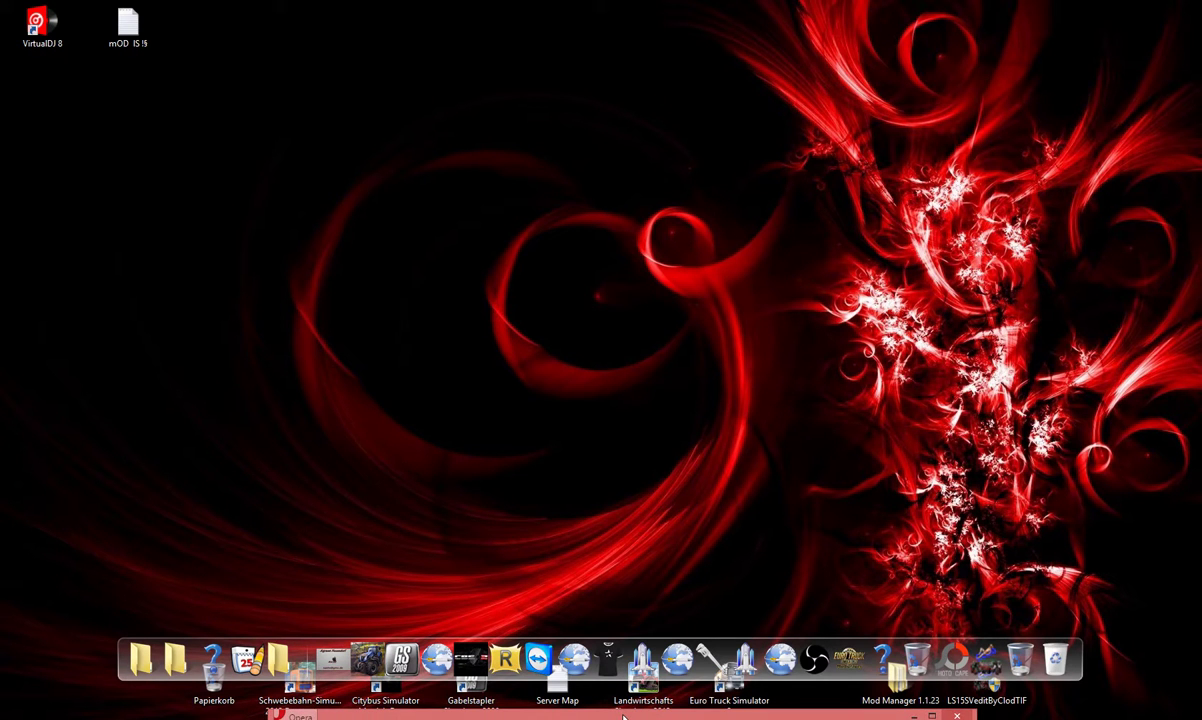
pyautogui.moveTo(623, 716); pyautogui.dragTo(578, 11)
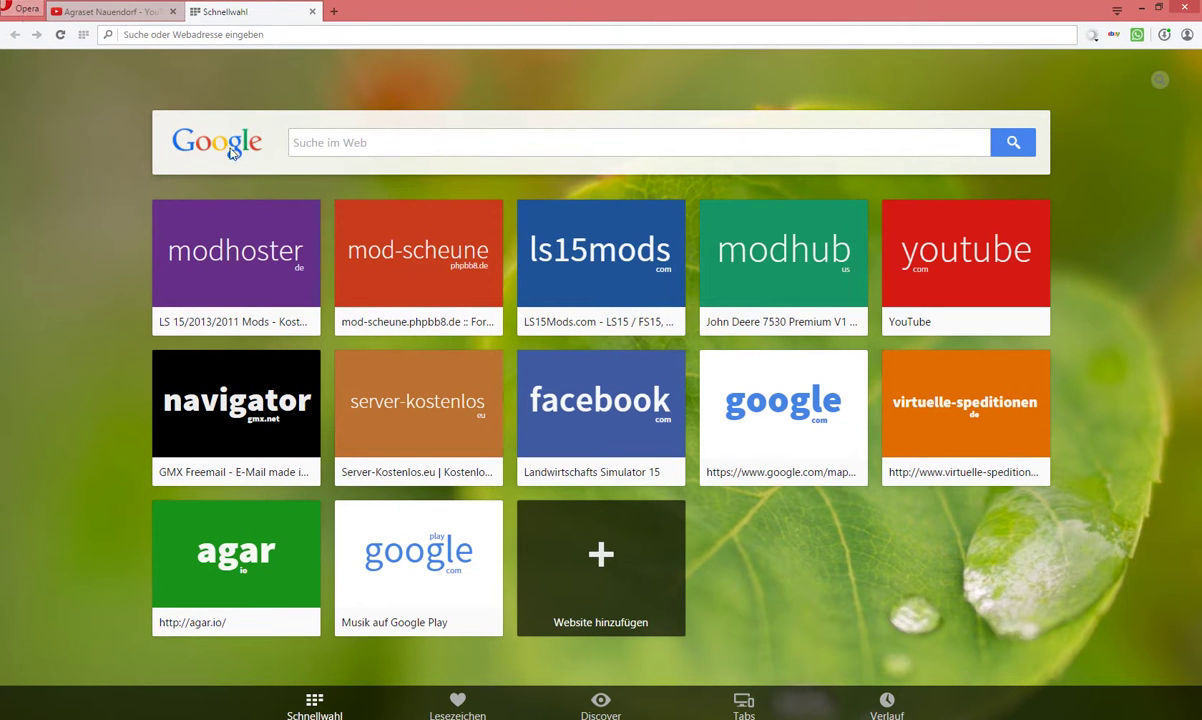
pyautogui.click(322, 140)
pyautogui.write('T')
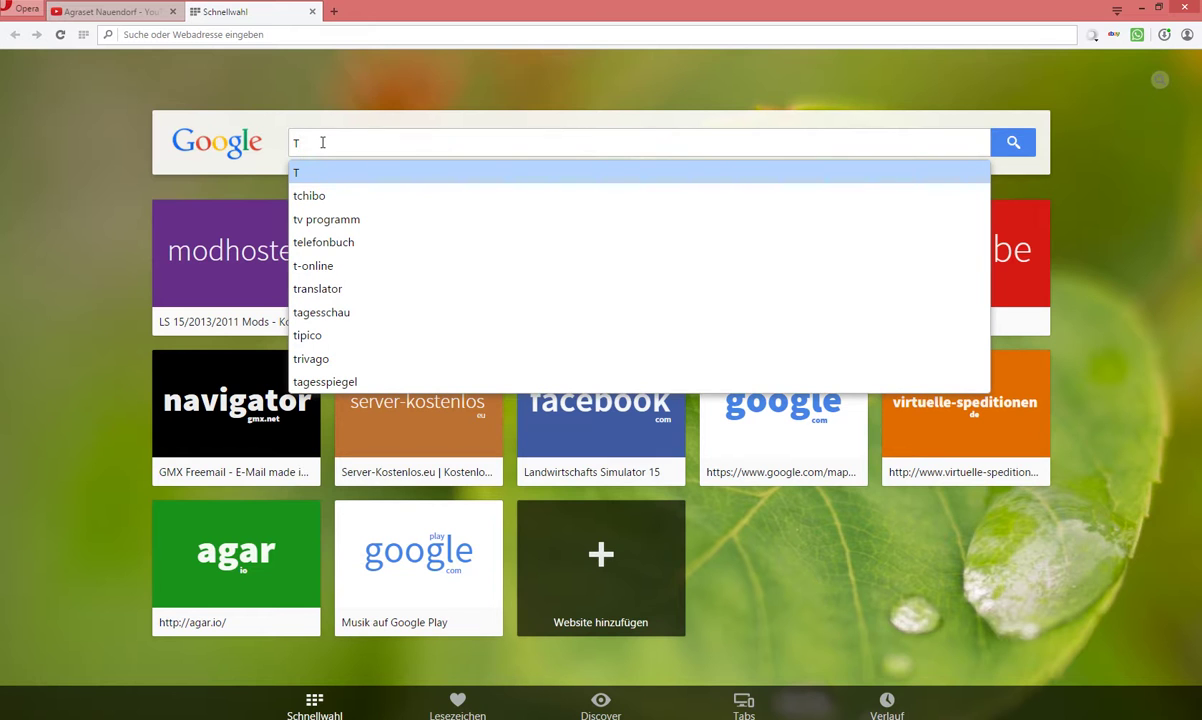
pyautogui.write('s 3')
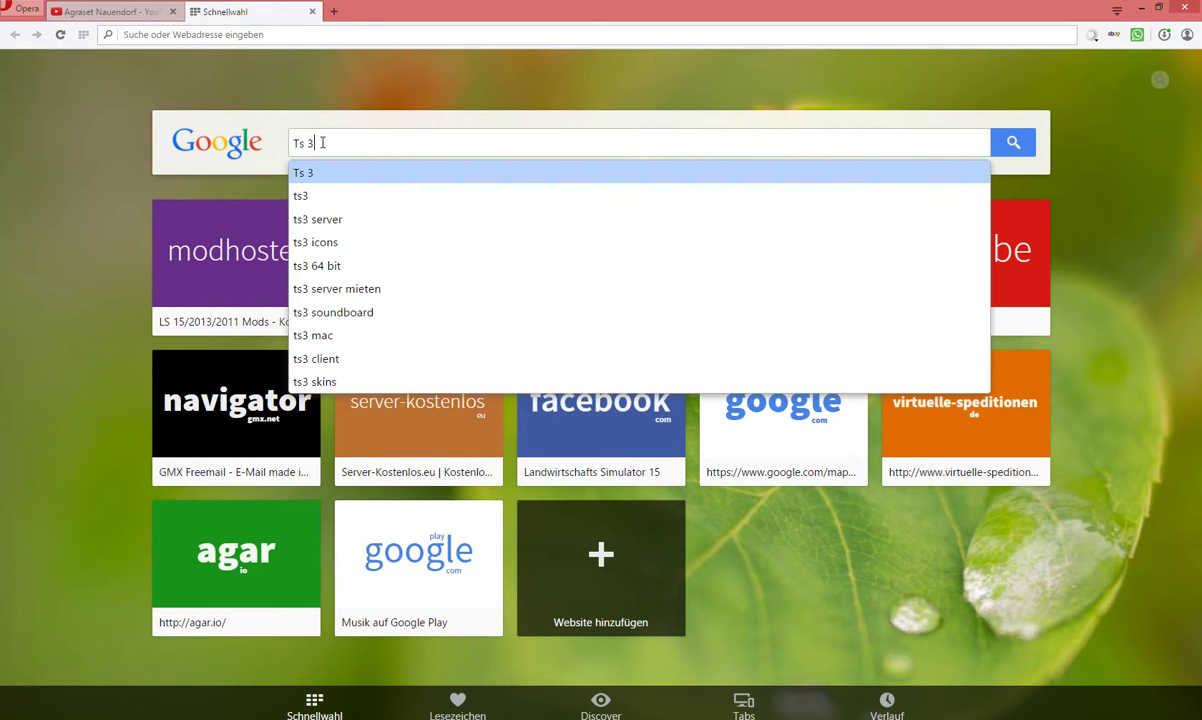
pyautogui.write(' Kostenlos daunlowden')
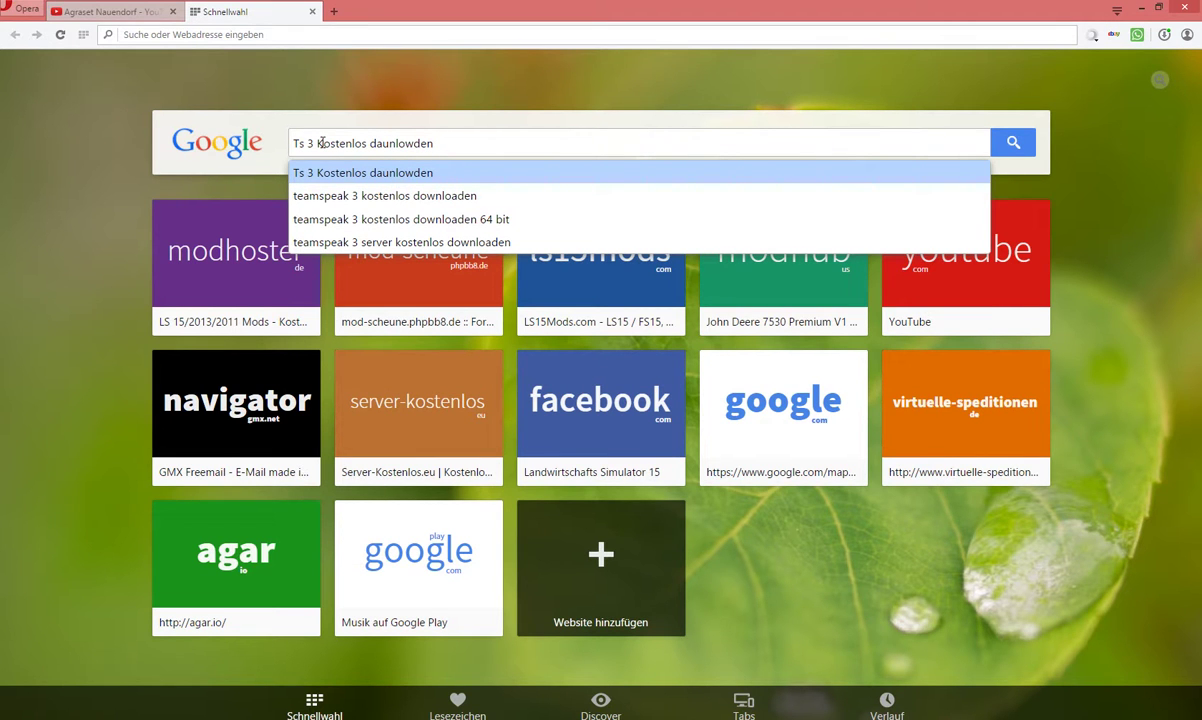
pyautogui.click(360, 215)
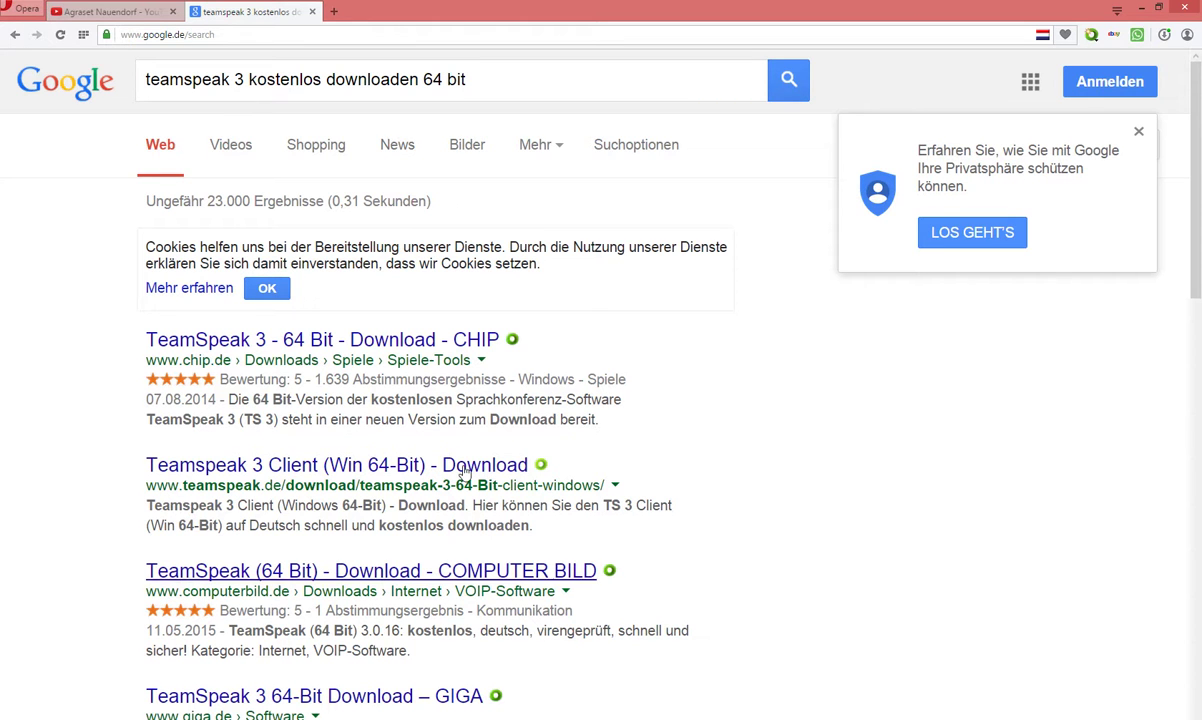
# Step: View CHIP's TeamSpeak 3 64 Bit download page, then return to the Google results
pyautogui.click(281, 343)
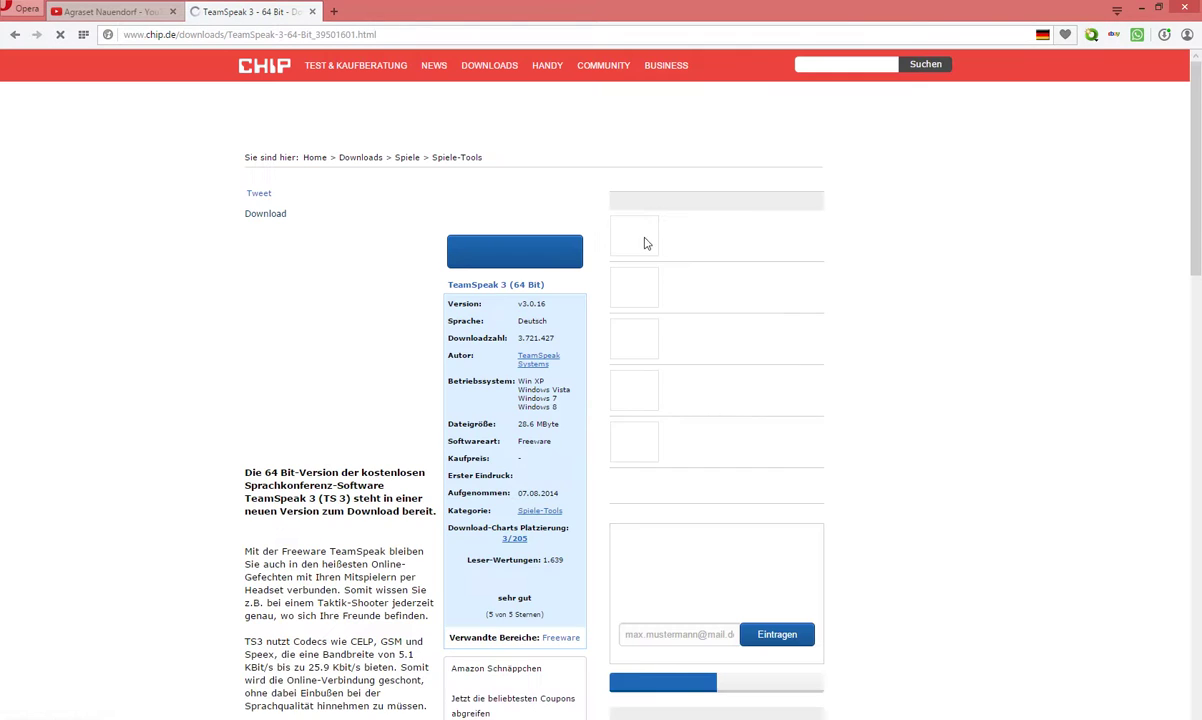
pyautogui.click(510, 229)
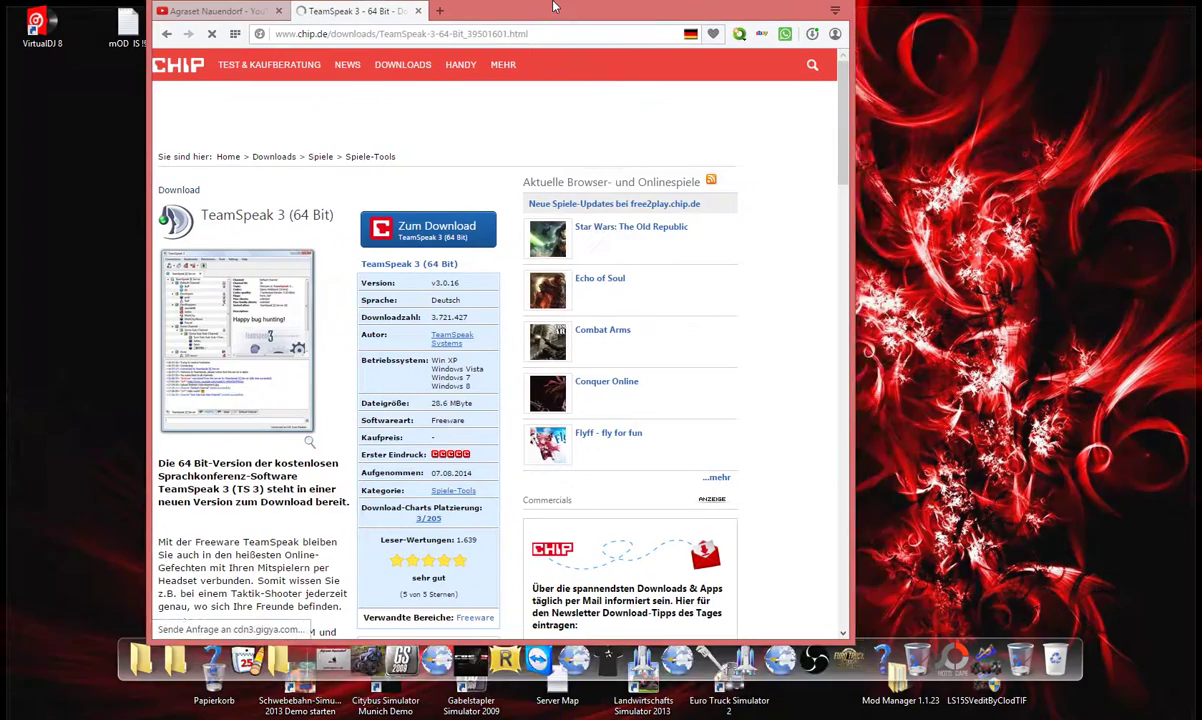
pyautogui.doubleClick(555, 7)
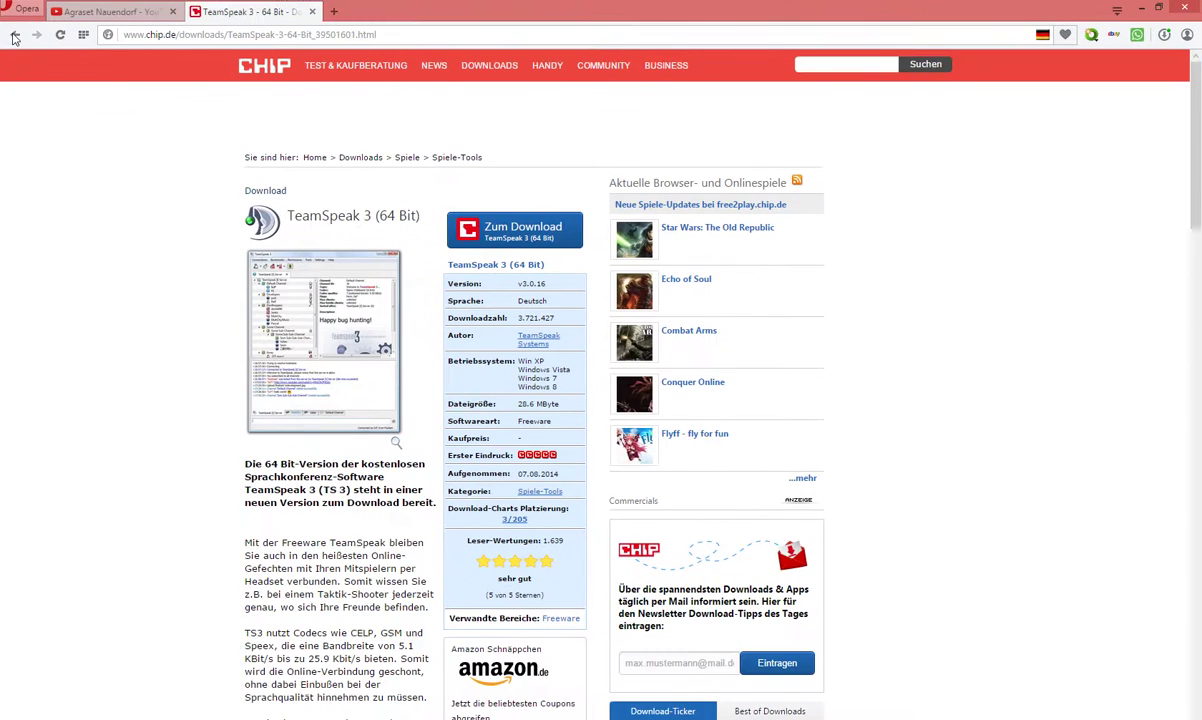
pyautogui.click(14, 37)
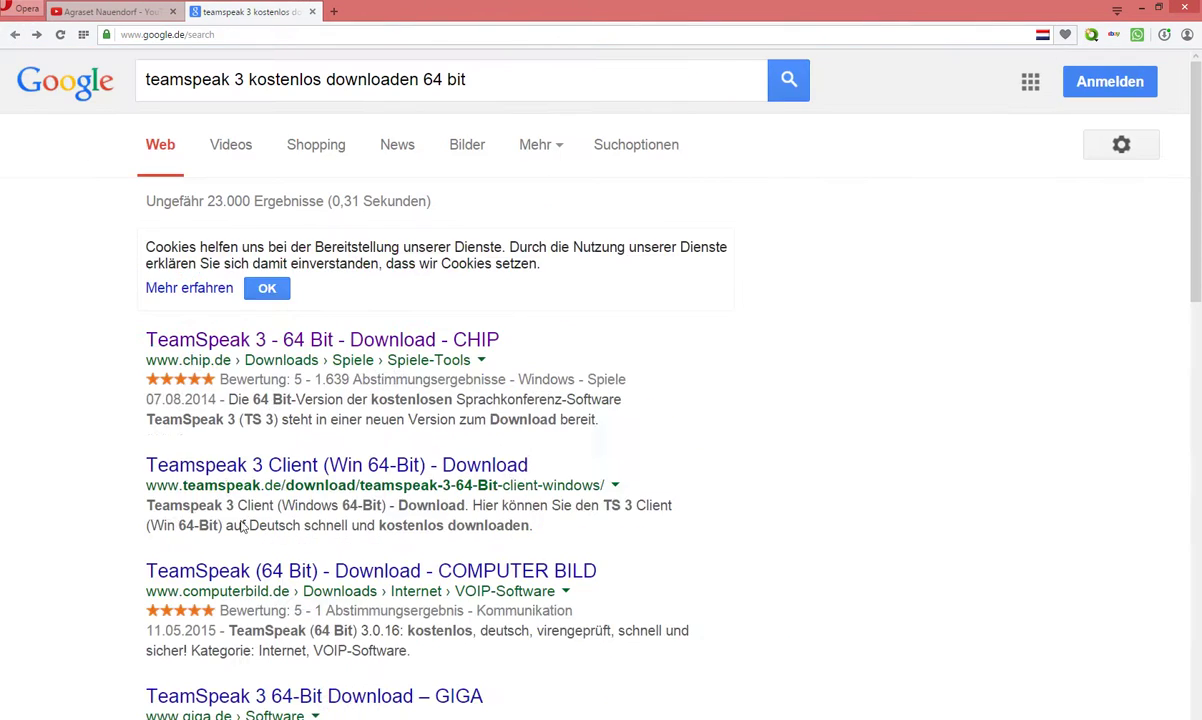
# Step: Remove "64 bit" from the Google search query and minimise the browser window
pyautogui.moveTo(462, 93); pyautogui.dragTo(423, 80)
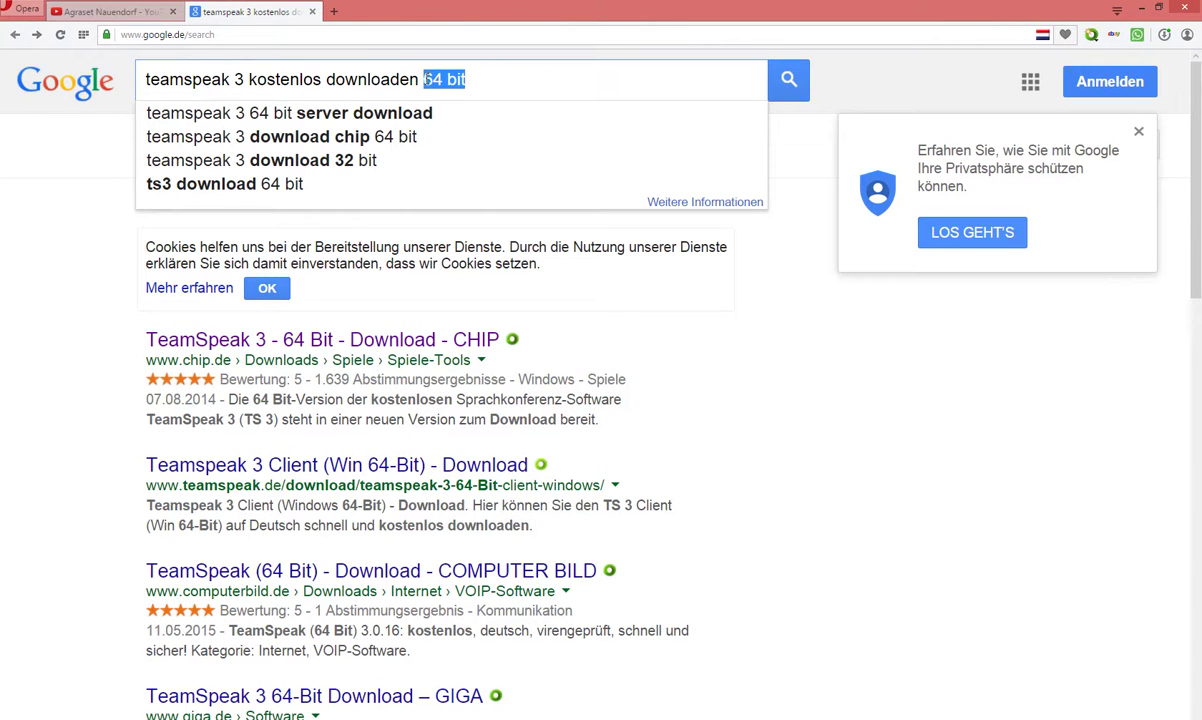
pyautogui.press('BackSpace')
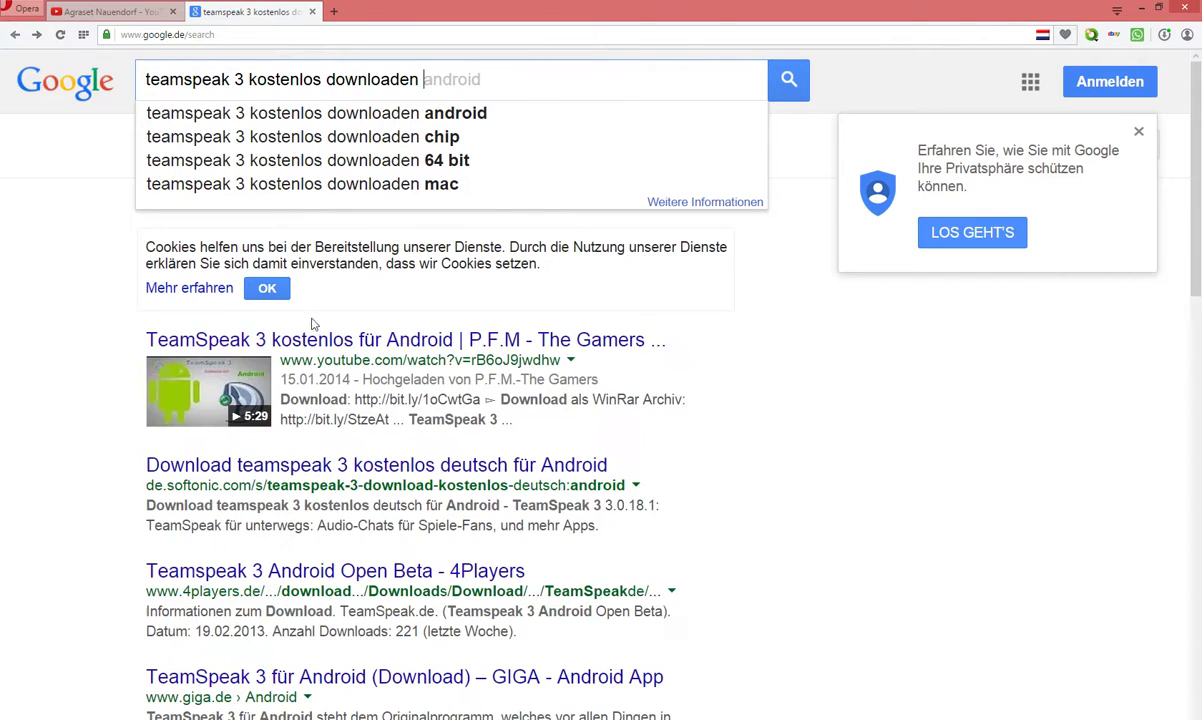
pyautogui.doubleClick(622, 10)
pyautogui.moveTo(741, 326); pyautogui.dragTo(670, 531)
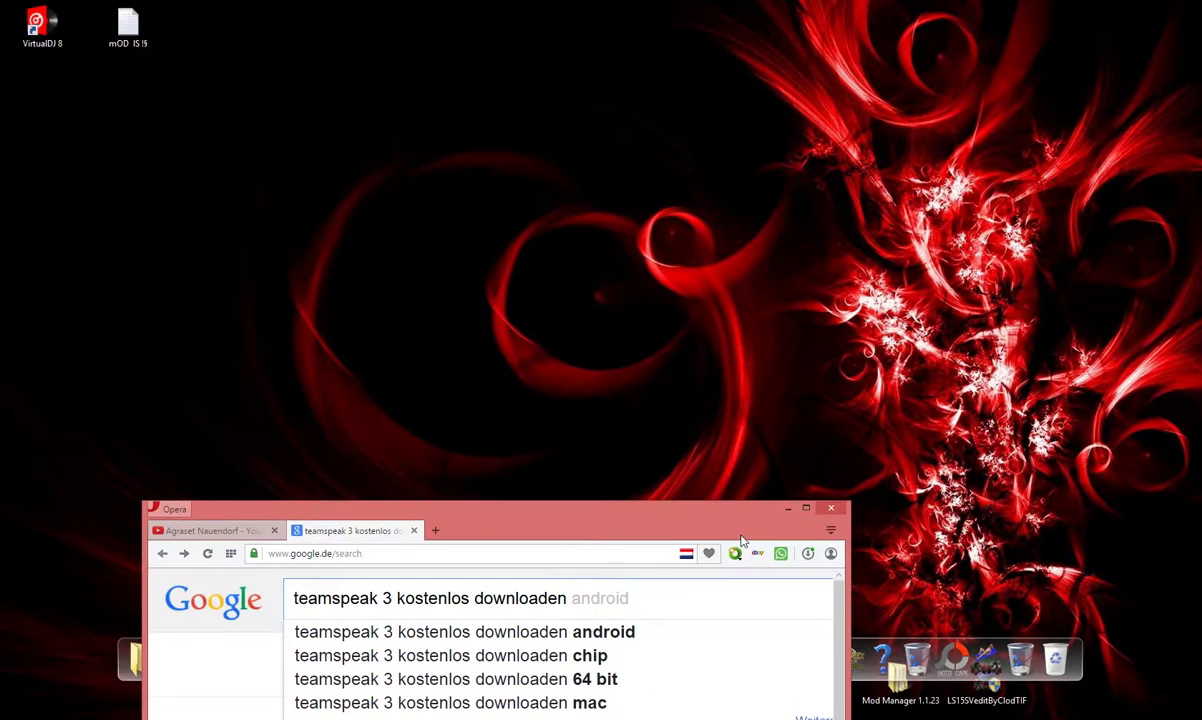
pyautogui.click(787, 509)
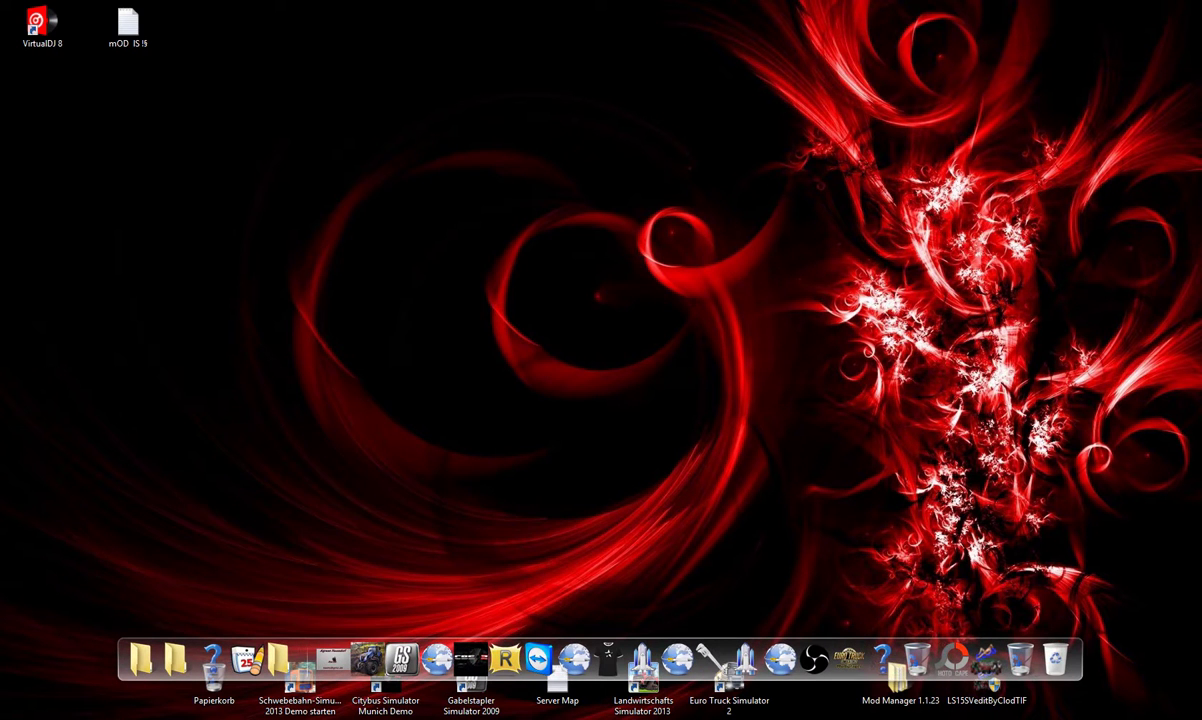
# Step: Open the Control Panel from Dieser PC, view the Wartungscenter in a maximised window and return to the Control Panel home page
pyautogui.press('super+e')
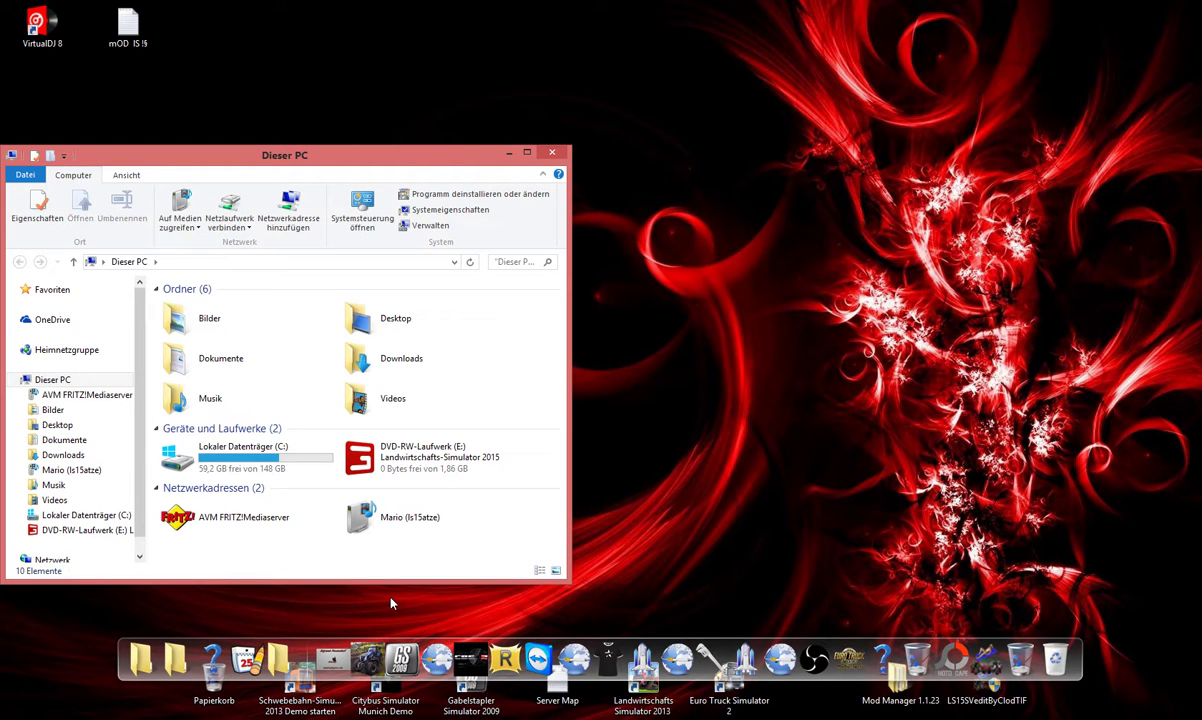
pyautogui.click(352, 205)
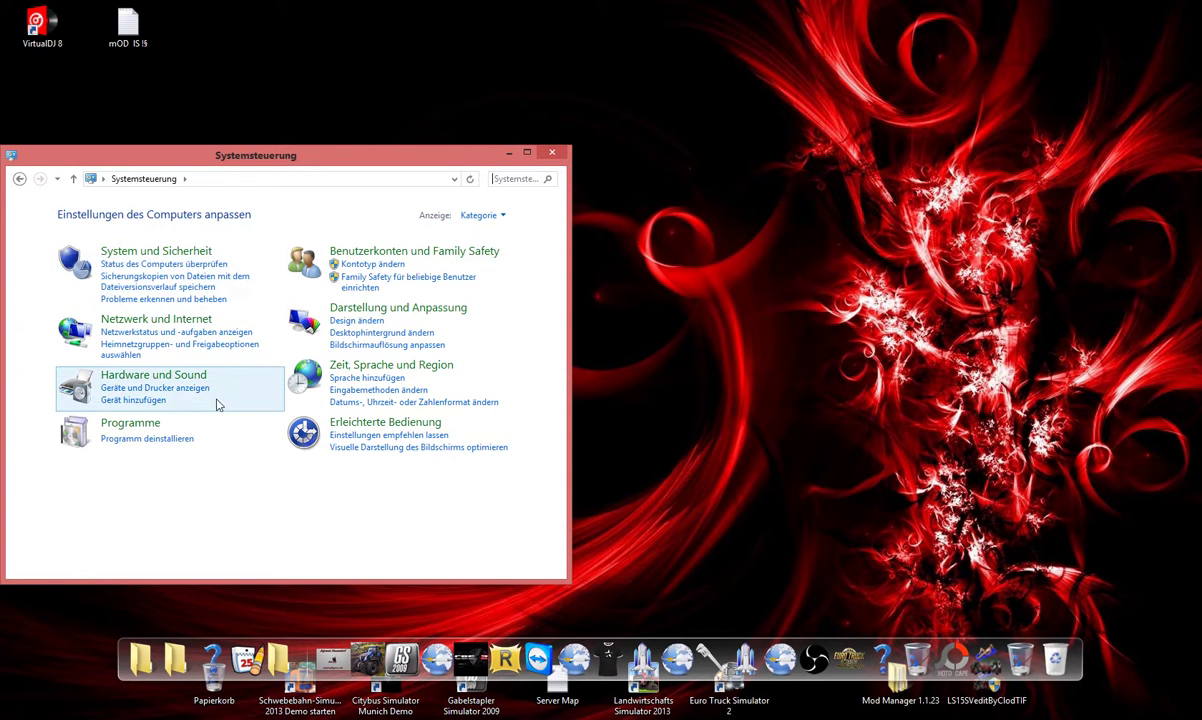
pyautogui.click(127, 258)
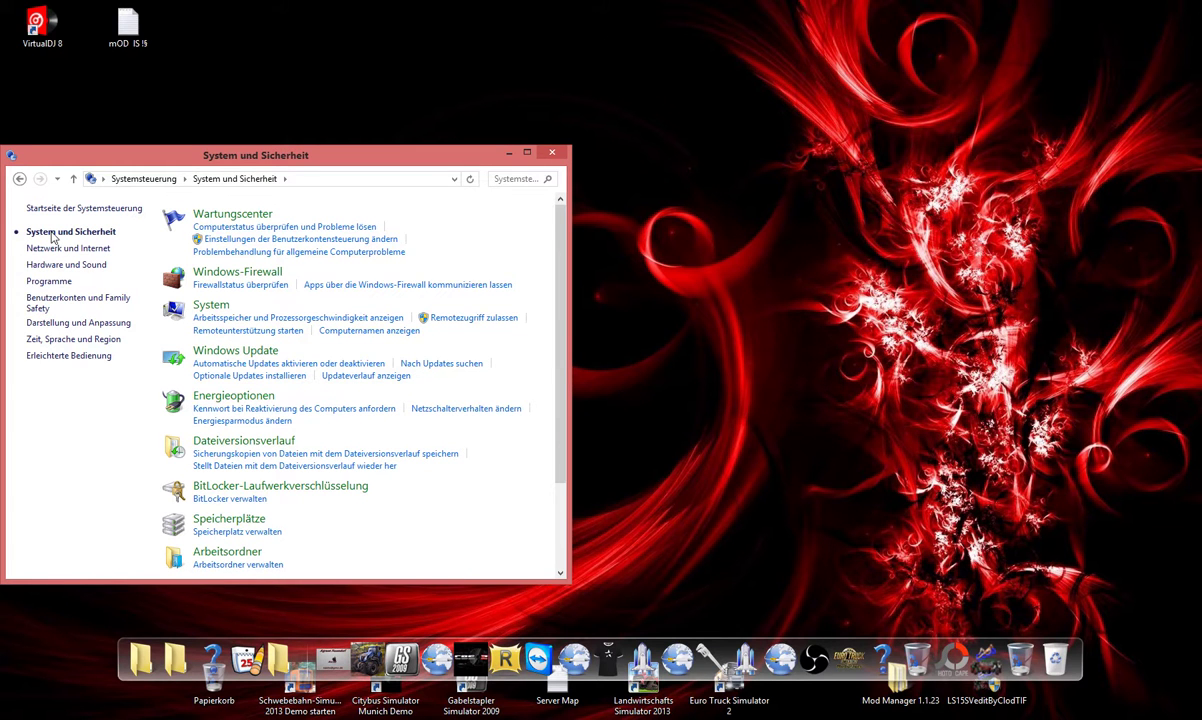
pyautogui.click(19, 178)
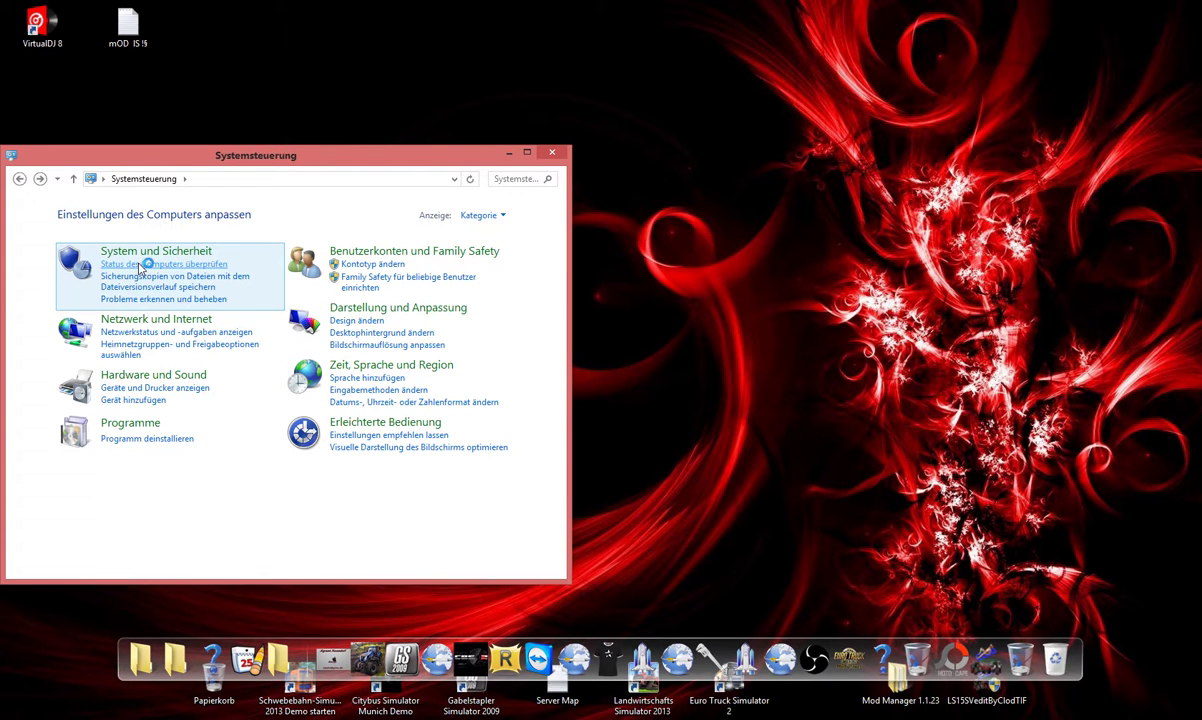
pyautogui.click(139, 267)
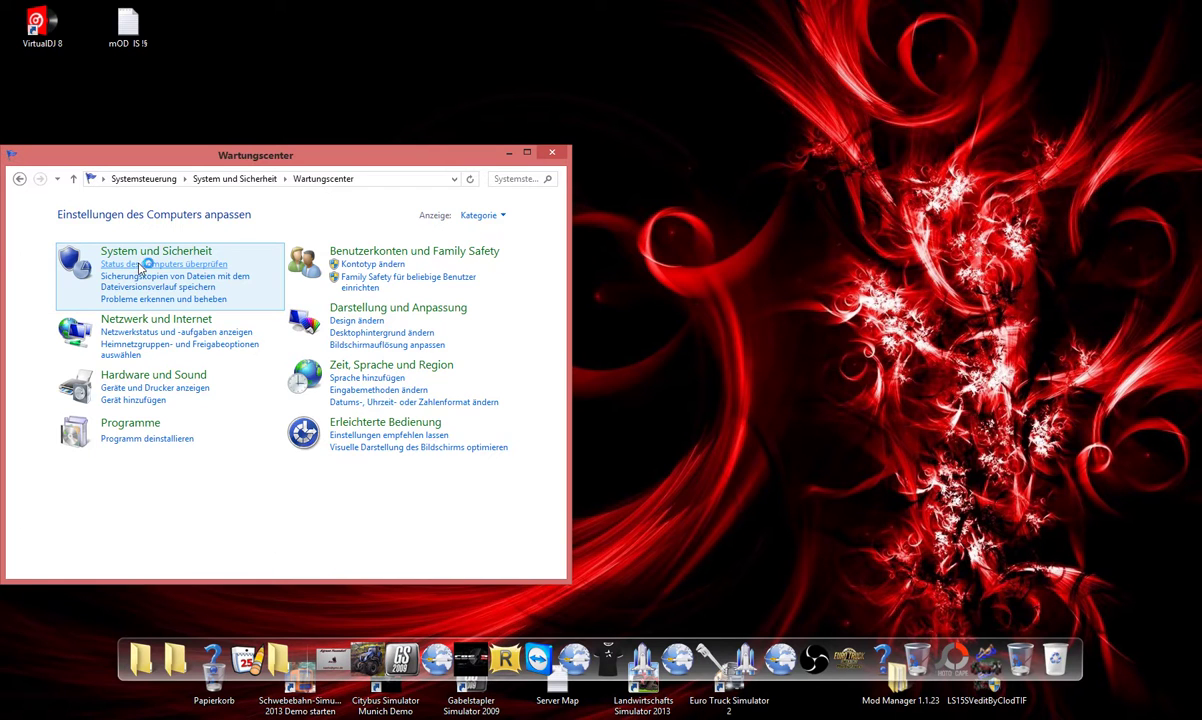
pyautogui.doubleClick(467, 163)
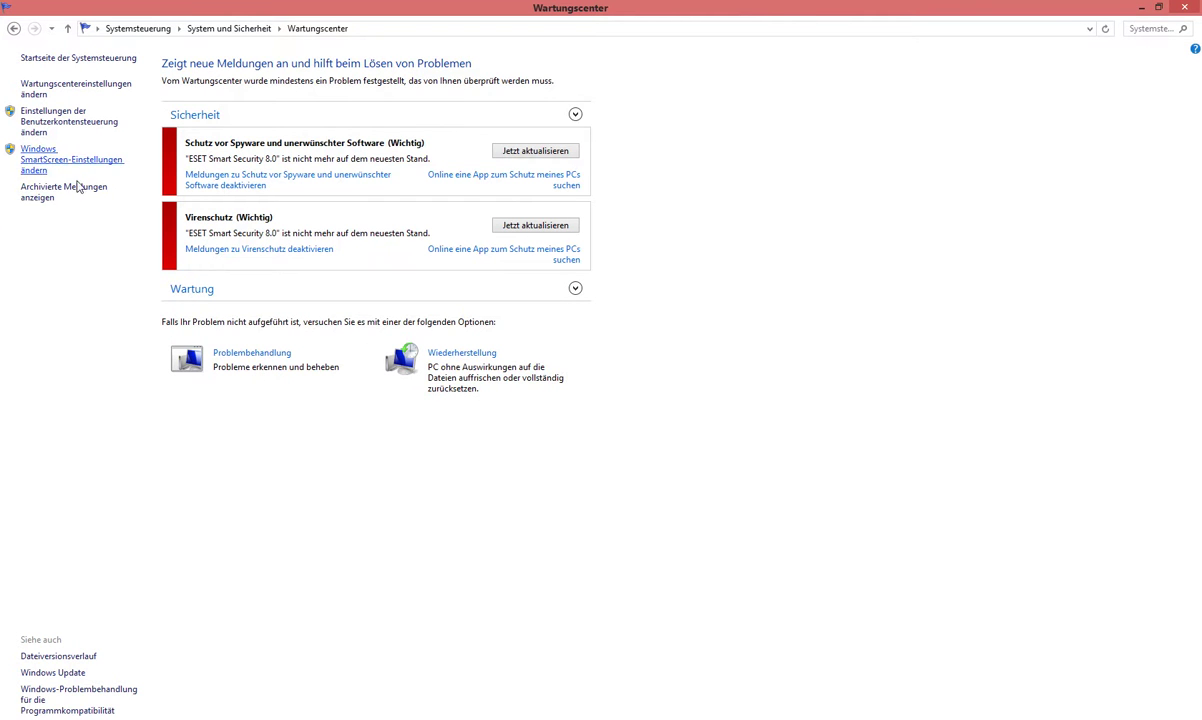
pyautogui.click(72, 58)
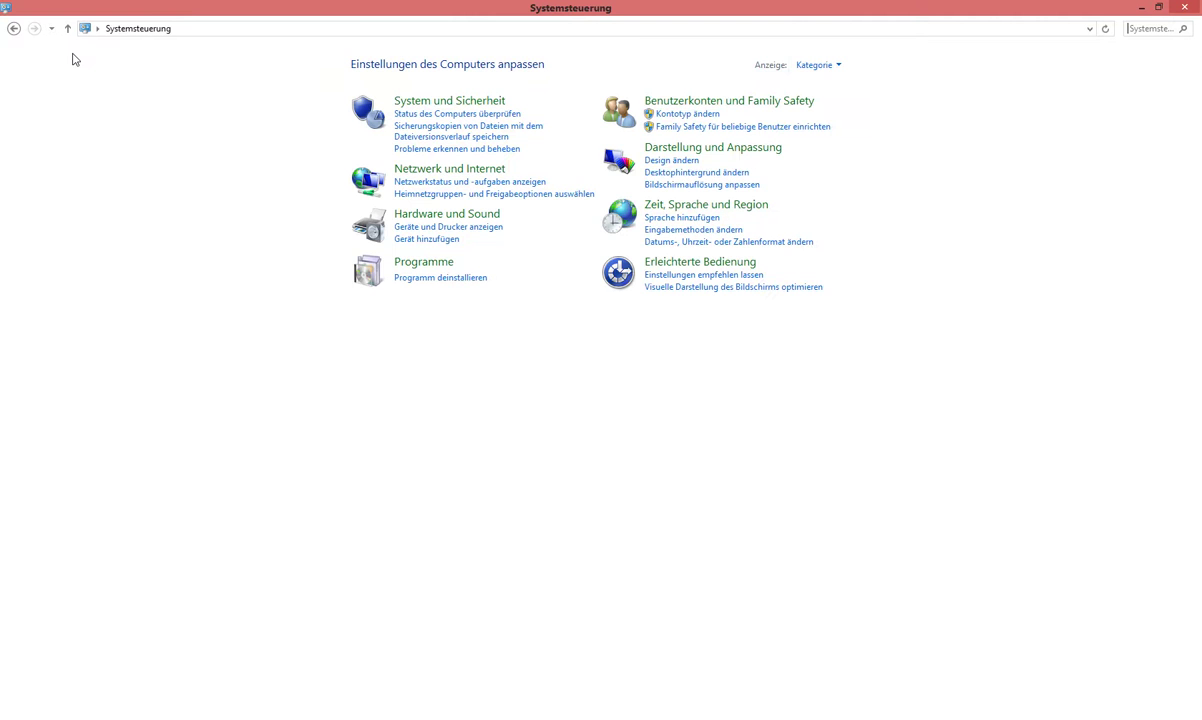
# Step: Check the Windows system type on the System page under System und Sicherheit, then minimise the window
pyautogui.click(456, 102)
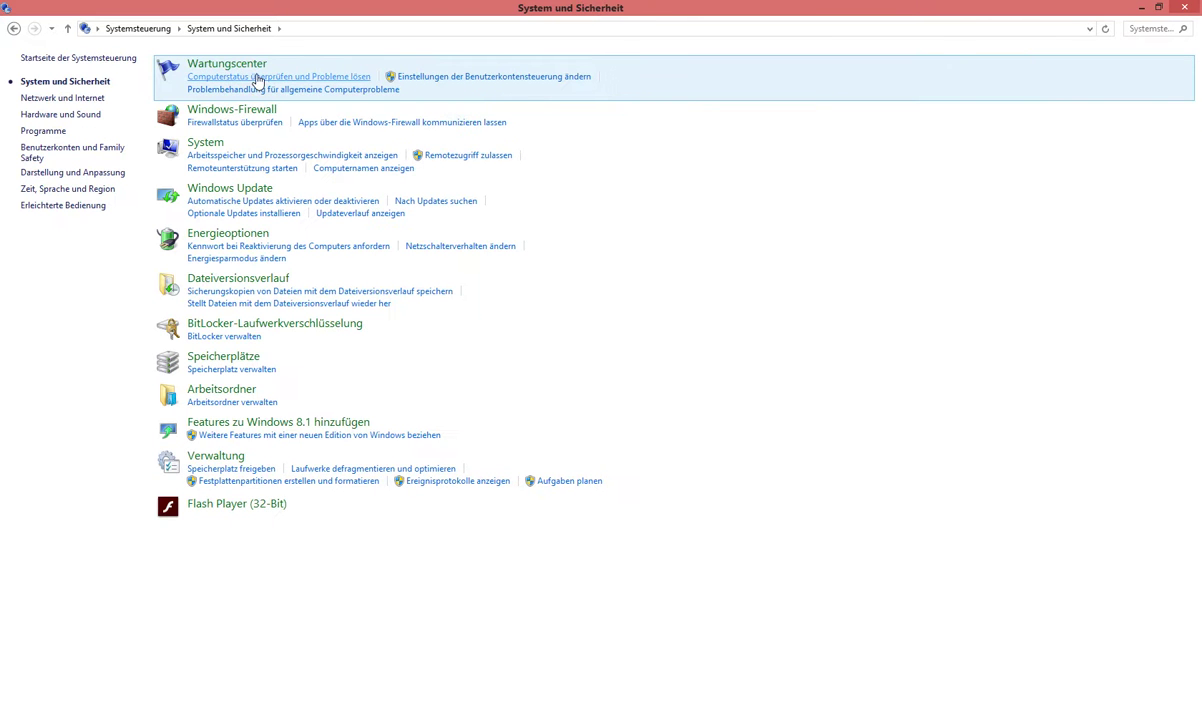
pyautogui.click(206, 141)
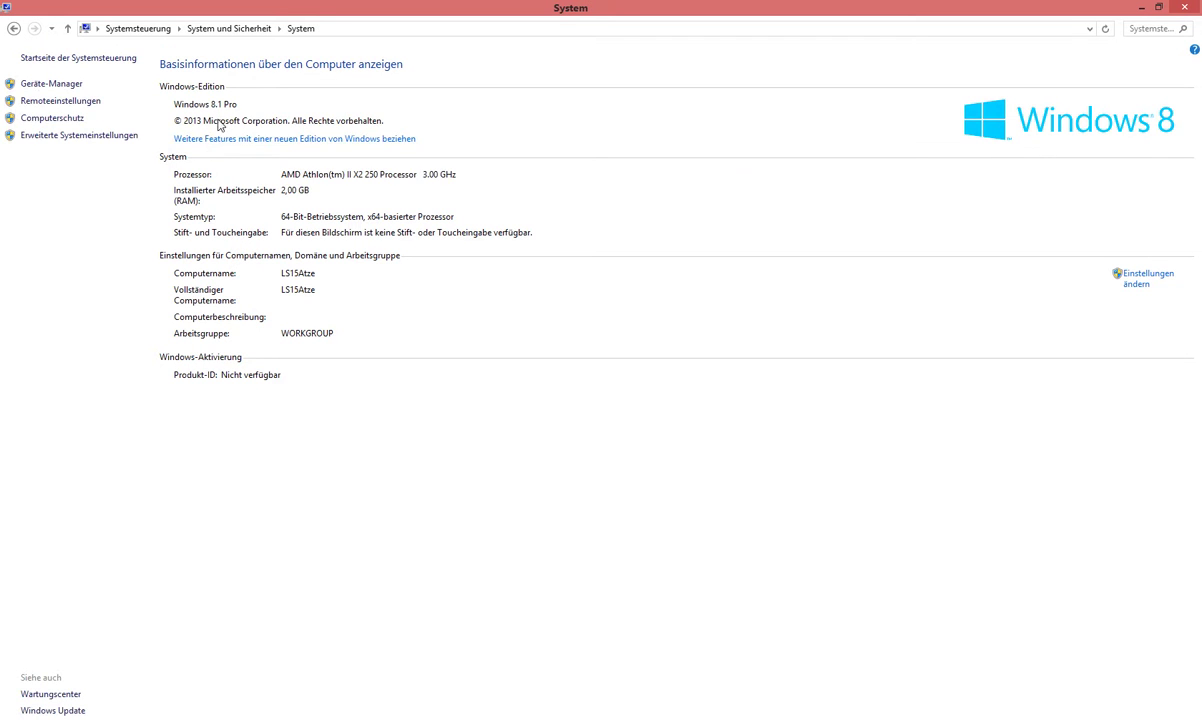
pyautogui.click(14, 28)
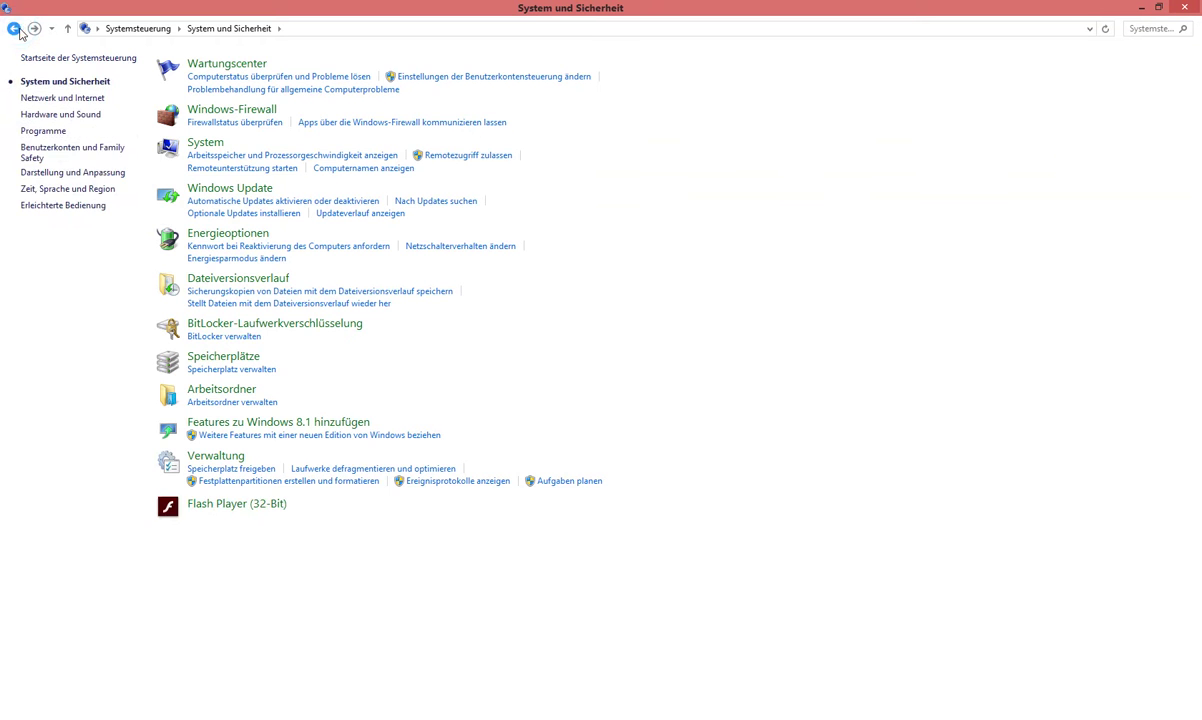
pyautogui.click(14, 28)
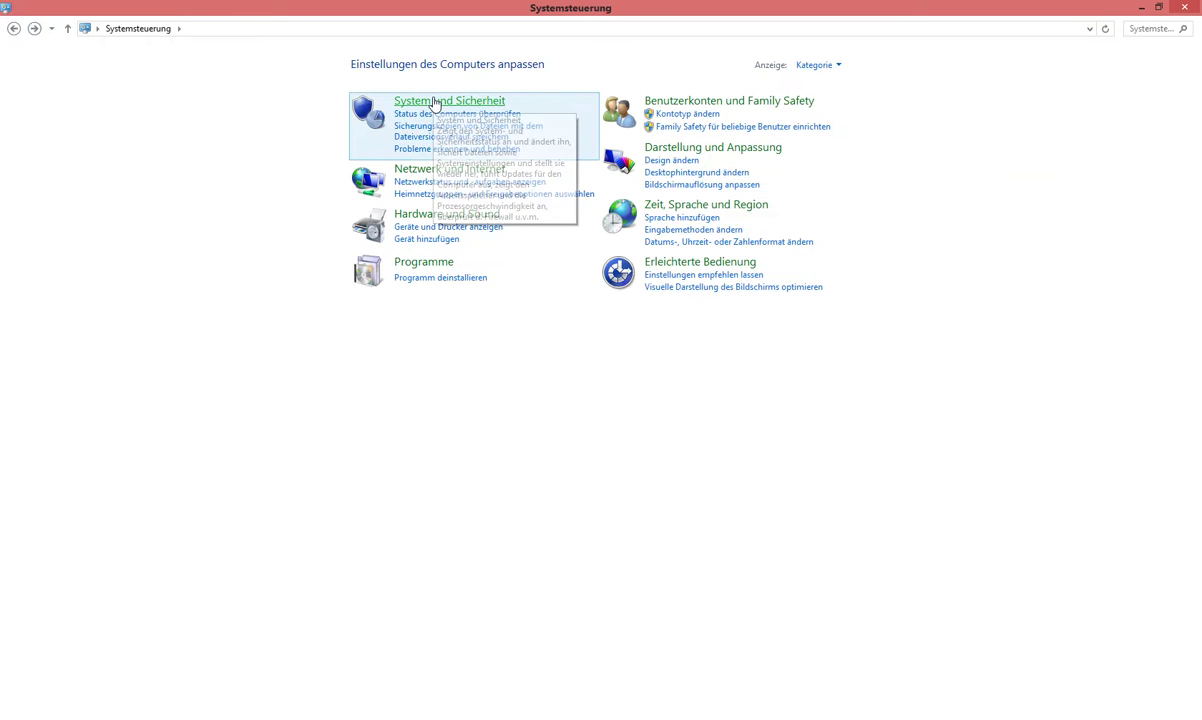
pyautogui.click(432, 100)
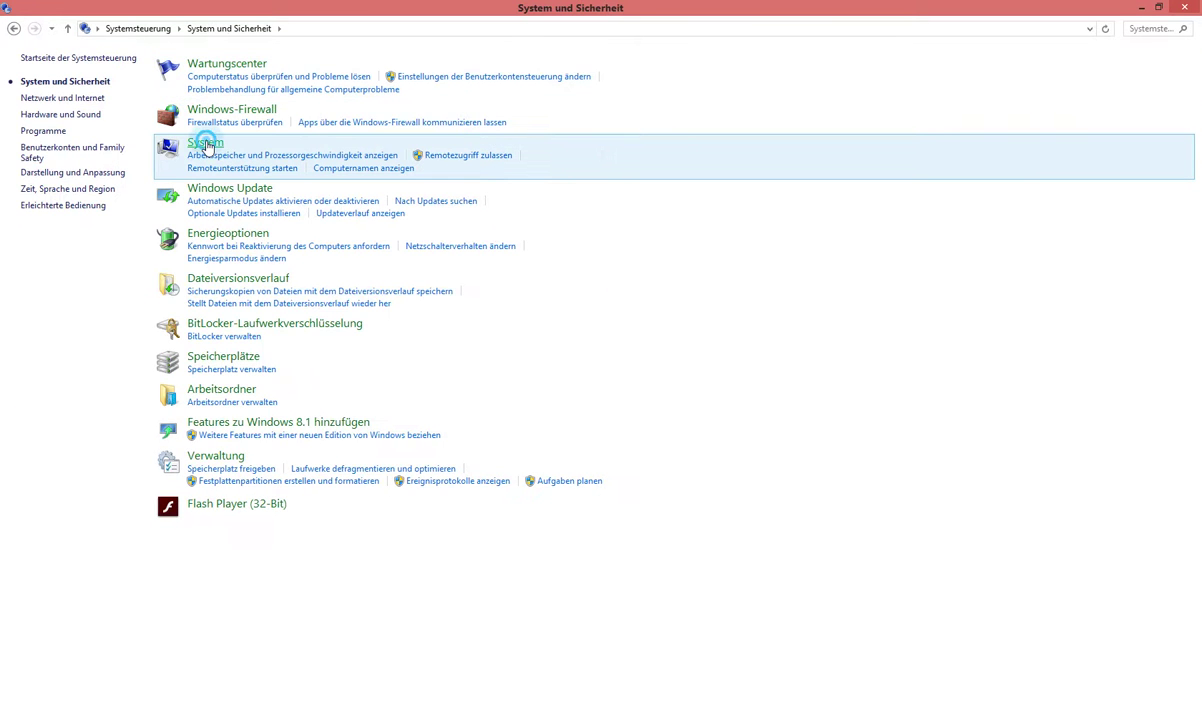
pyautogui.click(206, 145)
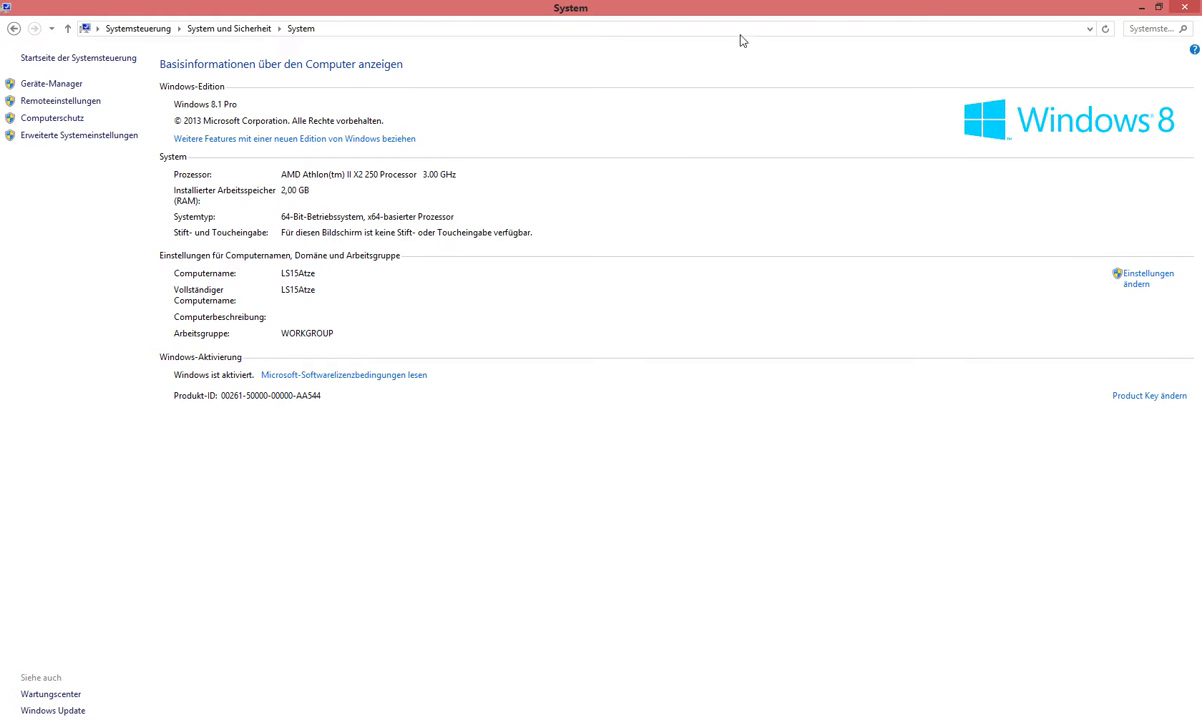
pyautogui.click(1143, 8)
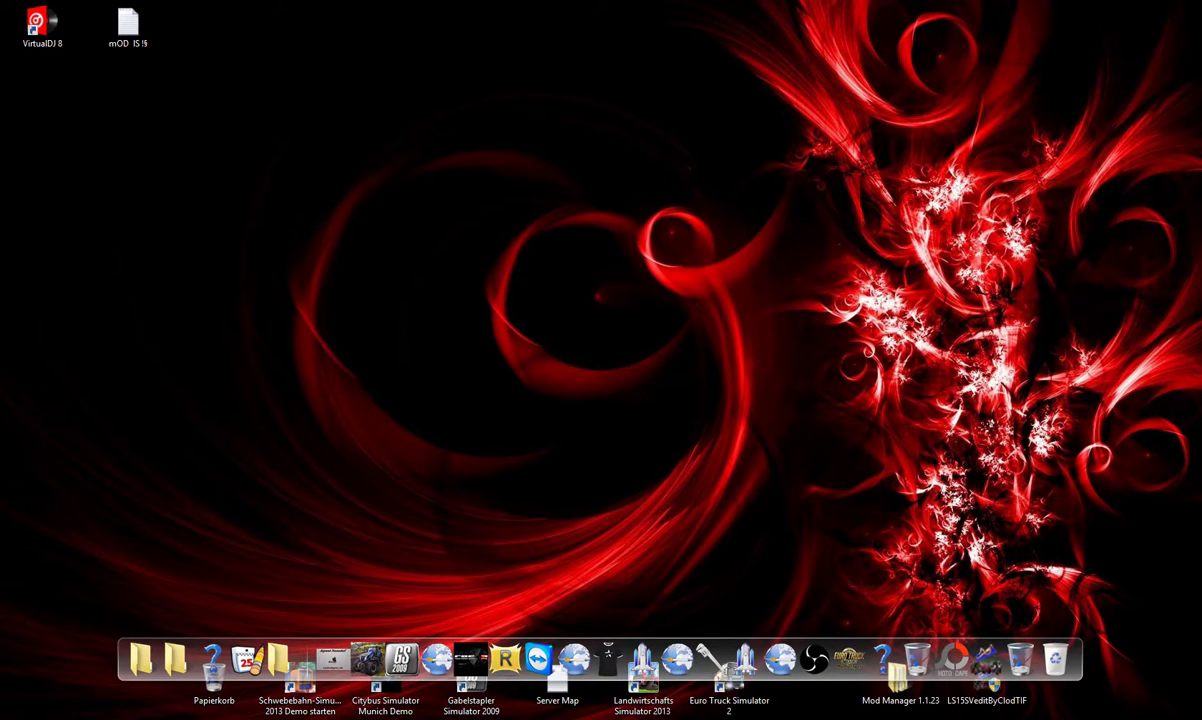
# Step: Switch back to Opera, run the suggested search "teamspeak 3 download kostenlos 64-bit" and minimise the browser
pyautogui.hotkey('alt', 'Tab')
pyautogui.moveTo(620, 525); pyautogui.dragTo(480, 2)
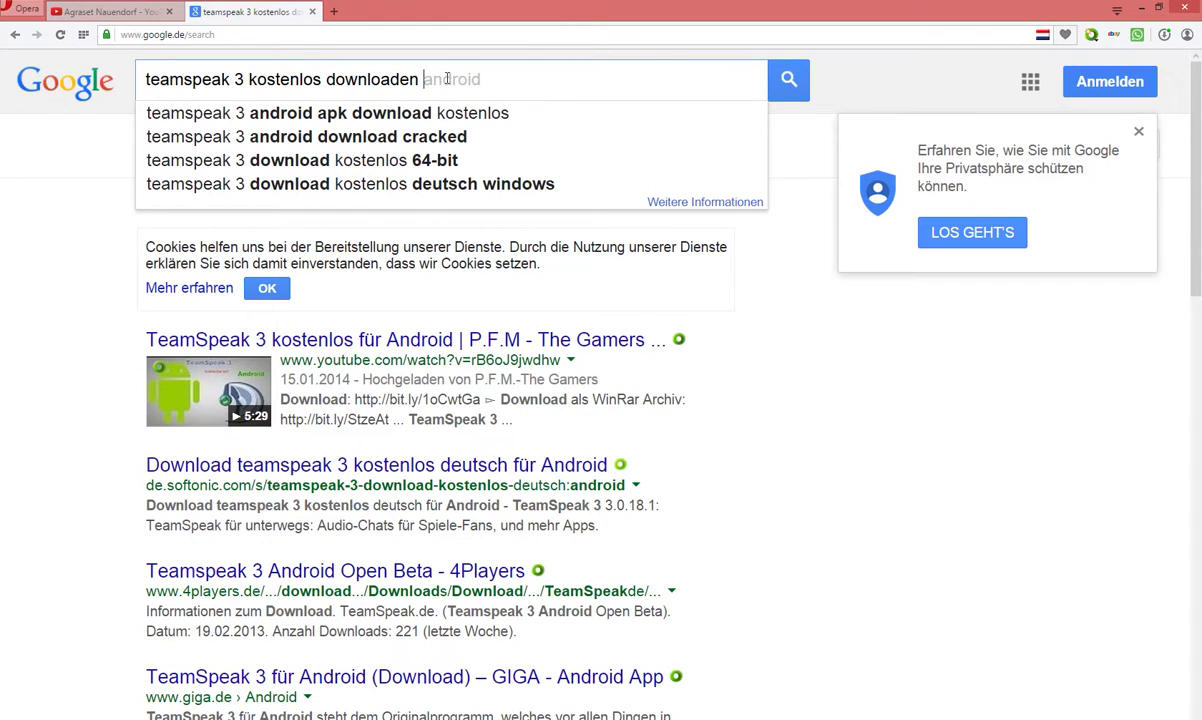
pyautogui.click(410, 160)
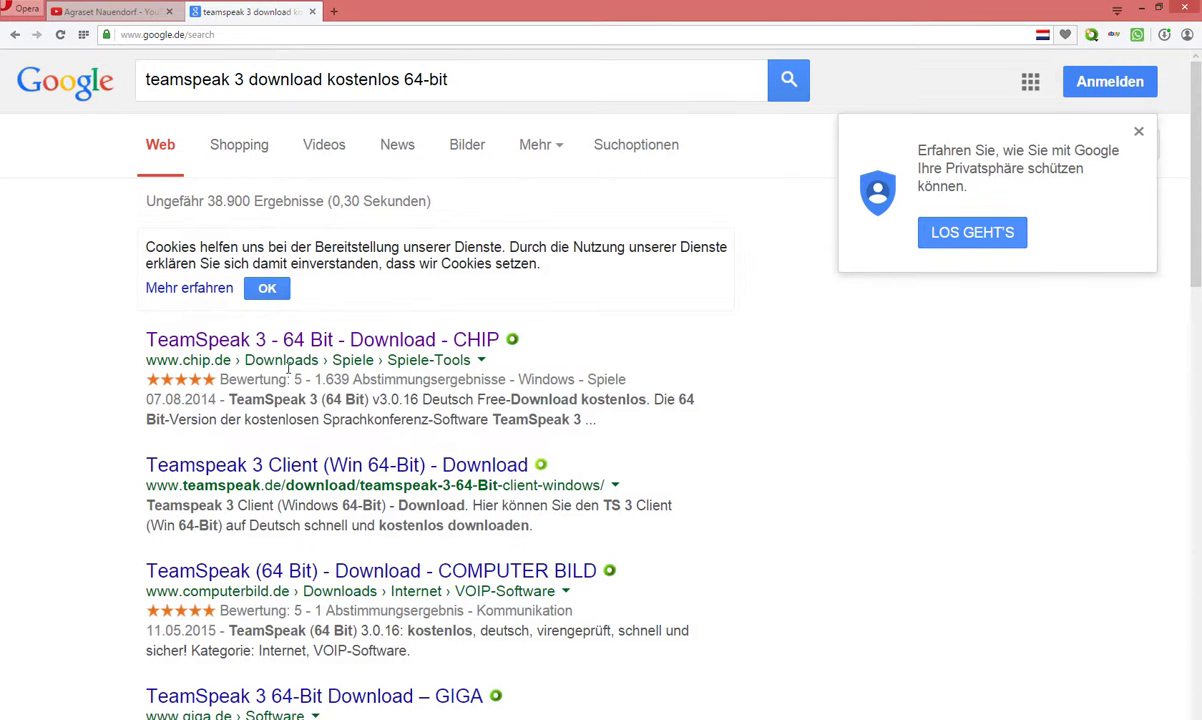
pyautogui.moveTo(450, 11); pyautogui.dragTo(462, 120)
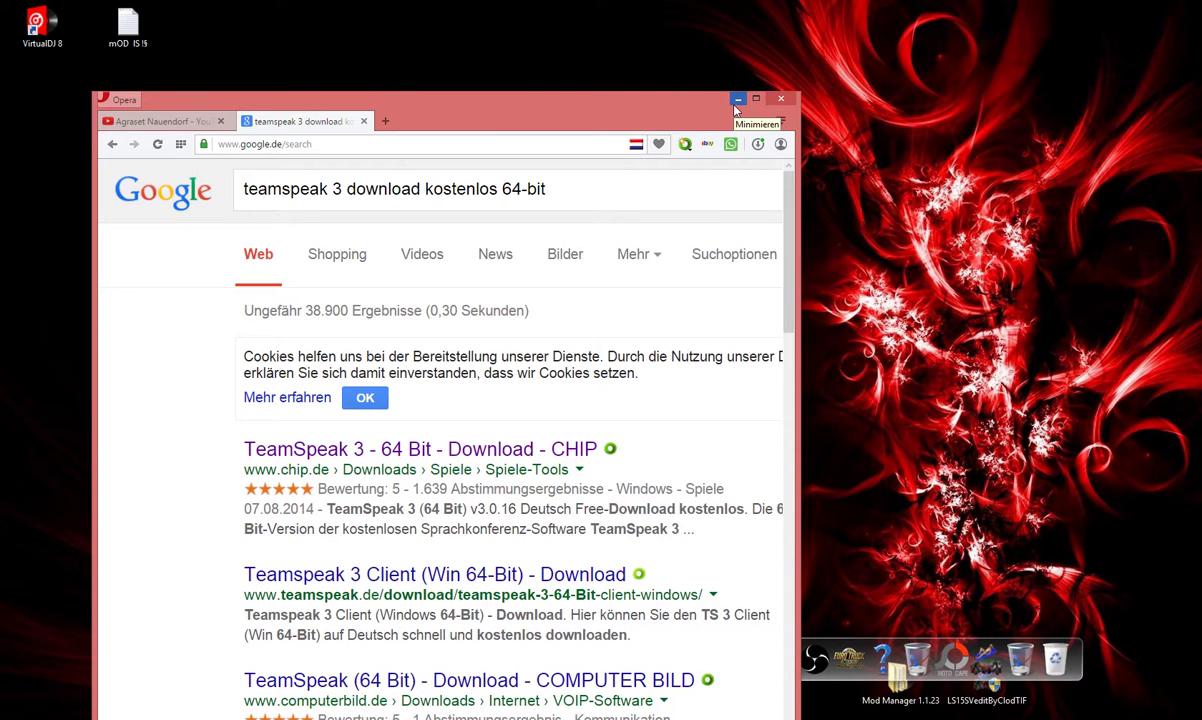
pyautogui.click(737, 100)
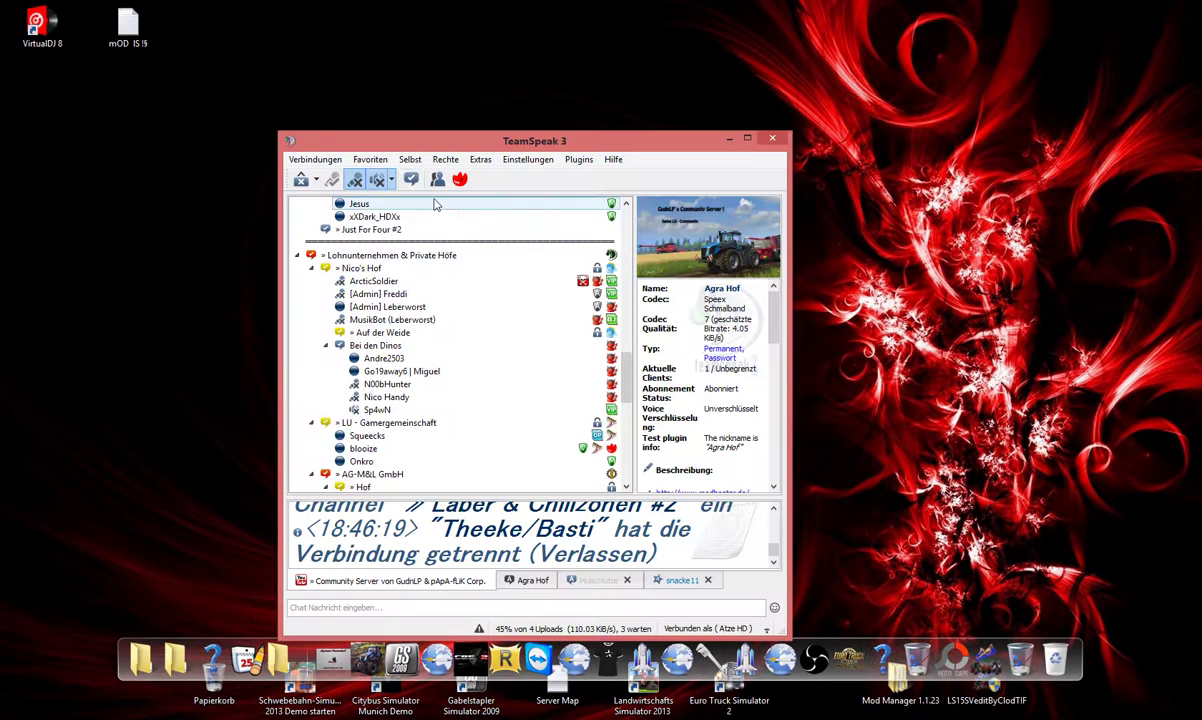
# Step: Close the connected TeamSpeak 3 session, aborting its active file transfers, and move the disconnected client window higher on the desktop
pyautogui.click(763, 141)
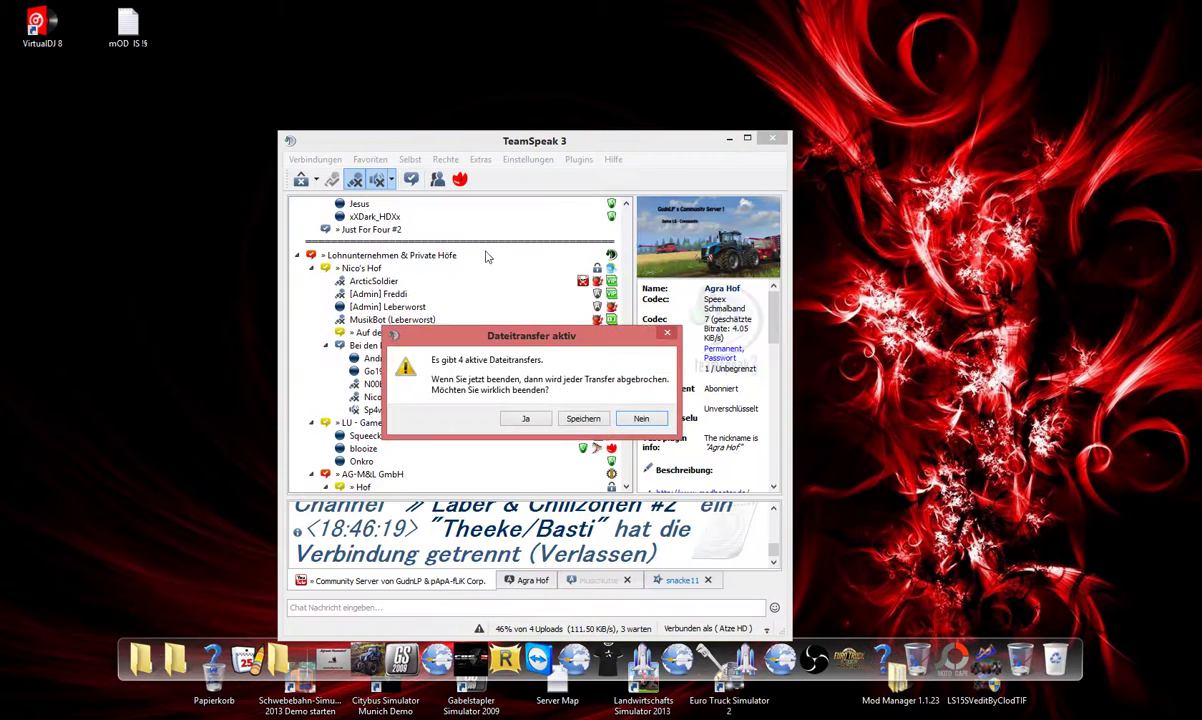
pyautogui.click(480, 418)
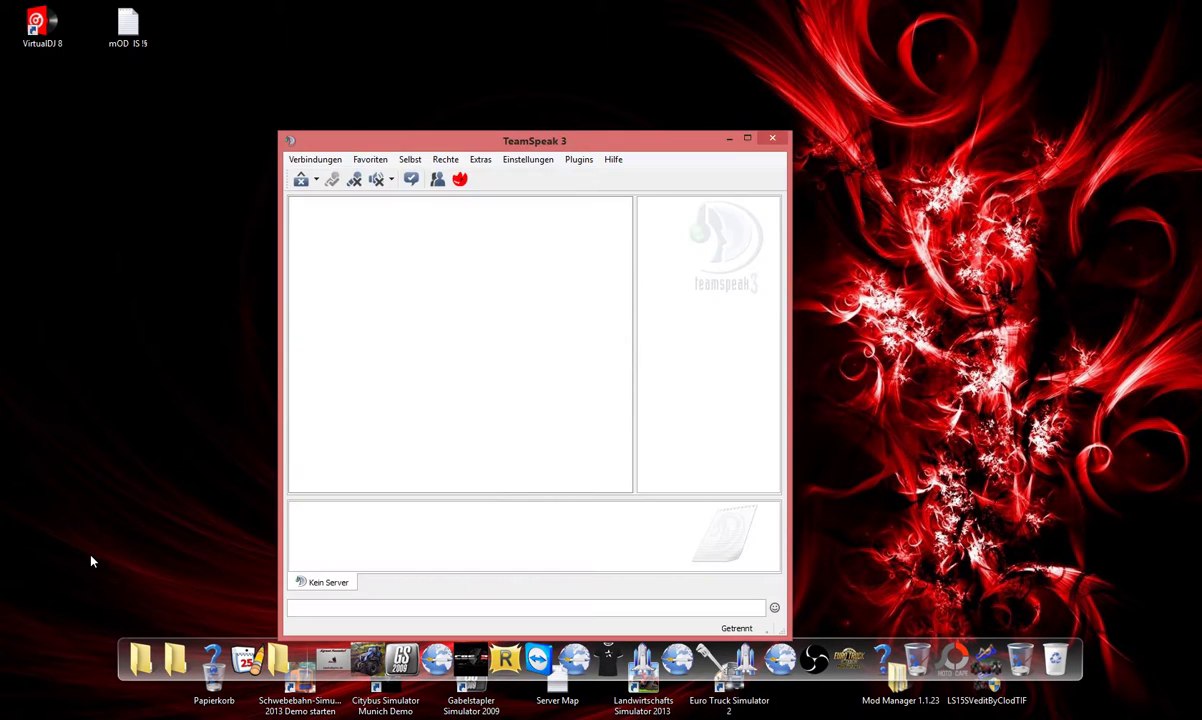
pyautogui.moveTo(378, 148); pyautogui.dragTo(334, 37)
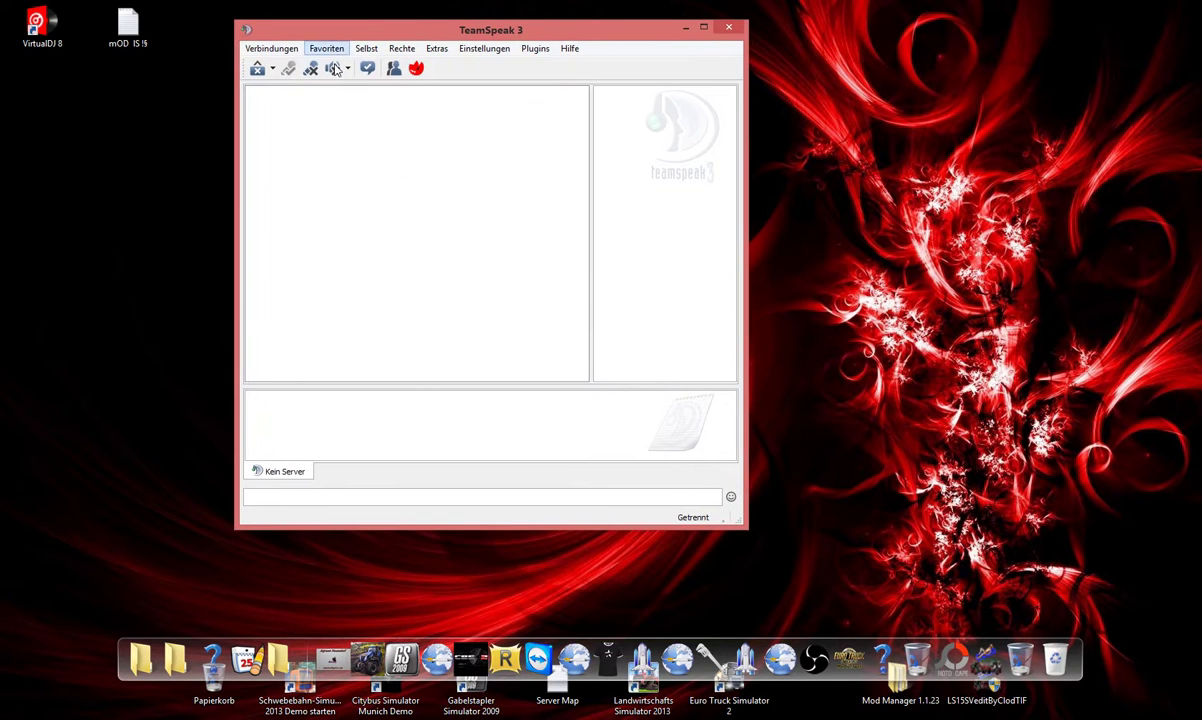
# Step: Enlarge the disconnected TeamSpeak 3 client window until it fills almost the whole desktop
pyautogui.doubleClick(655, 28)
pyautogui.moveTo(460, 7); pyautogui.dragTo(285, 211)
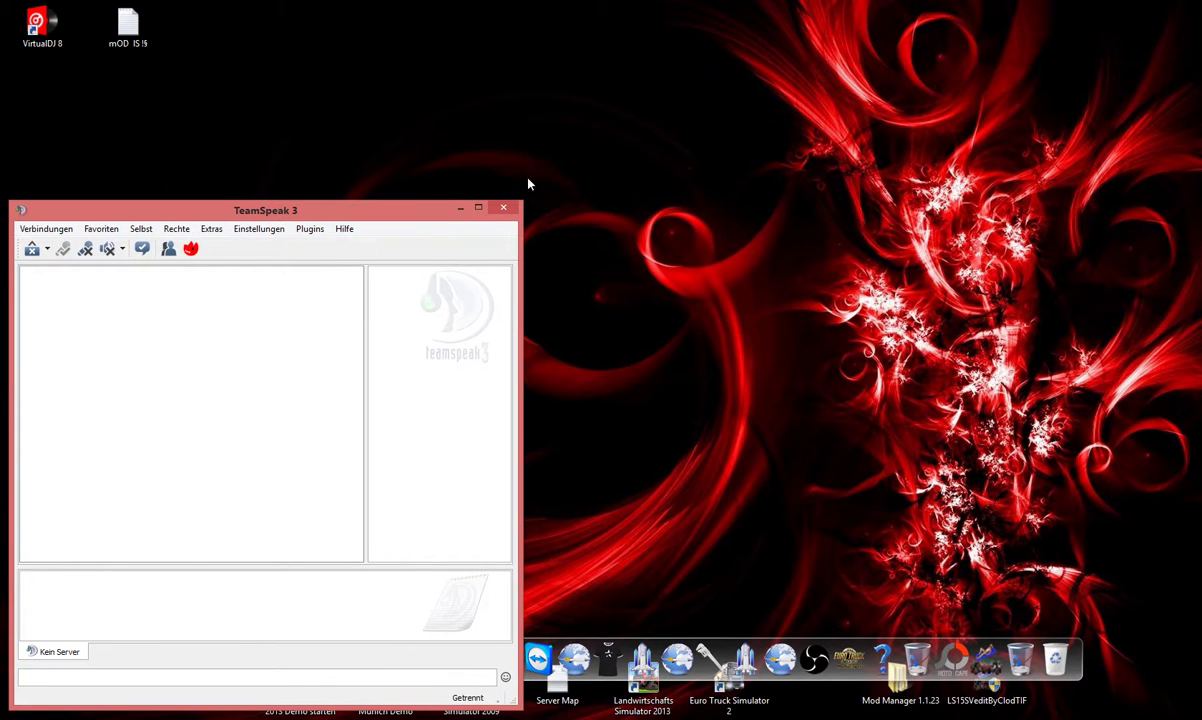
pyautogui.moveTo(522, 199); pyautogui.dragTo(1190, 2)
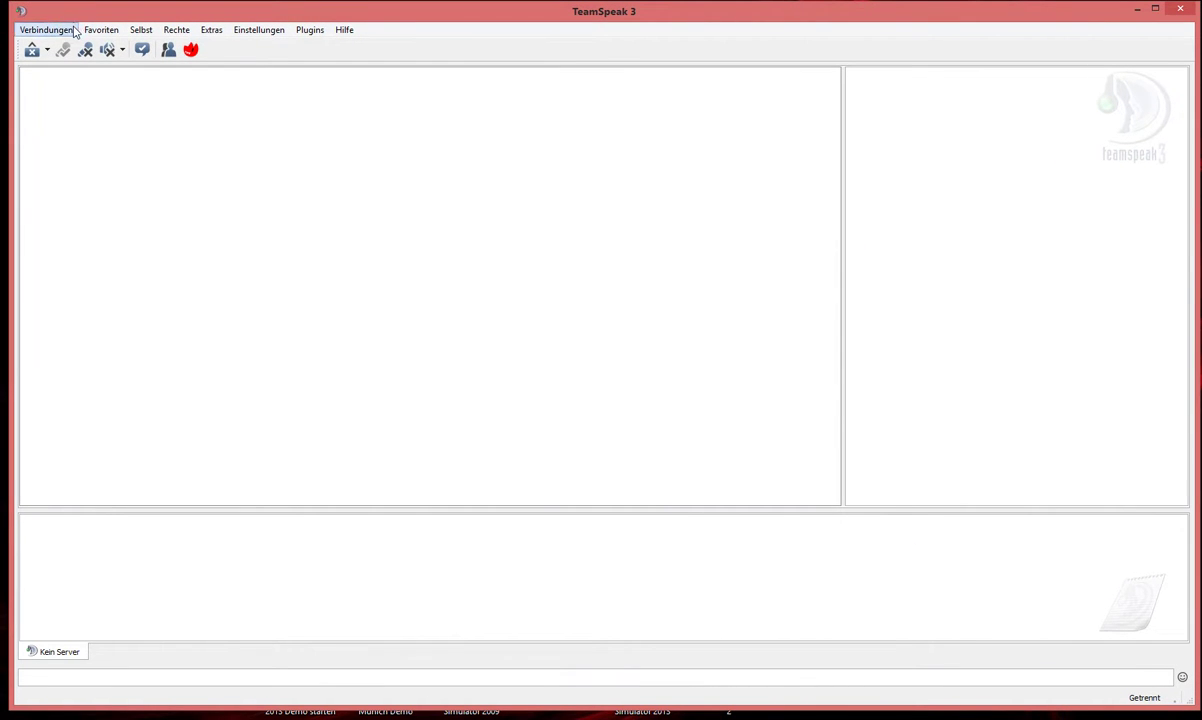
pyautogui.click(70, 31)
pyautogui.click(68, 47)
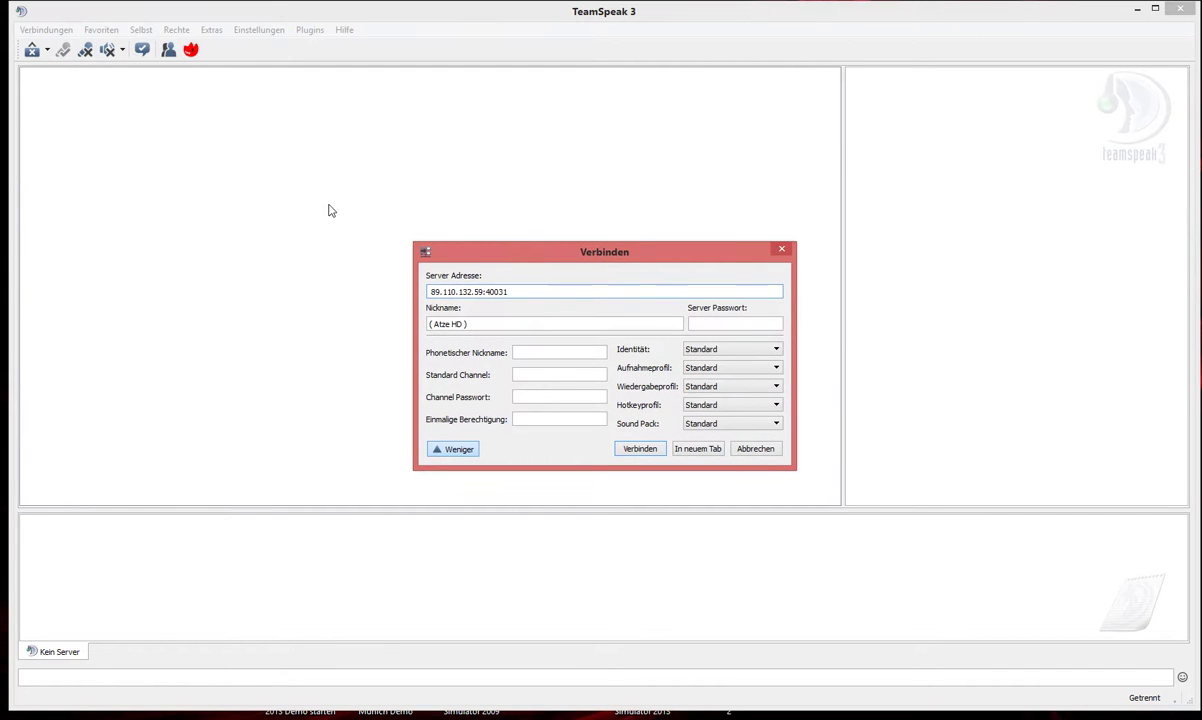
pyautogui.moveTo(518, 290); pyautogui.dragTo(322, 268)
pyautogui.press('BackSpace')
pyautogui.moveTo(565, 250); pyautogui.dragTo(482, 161)
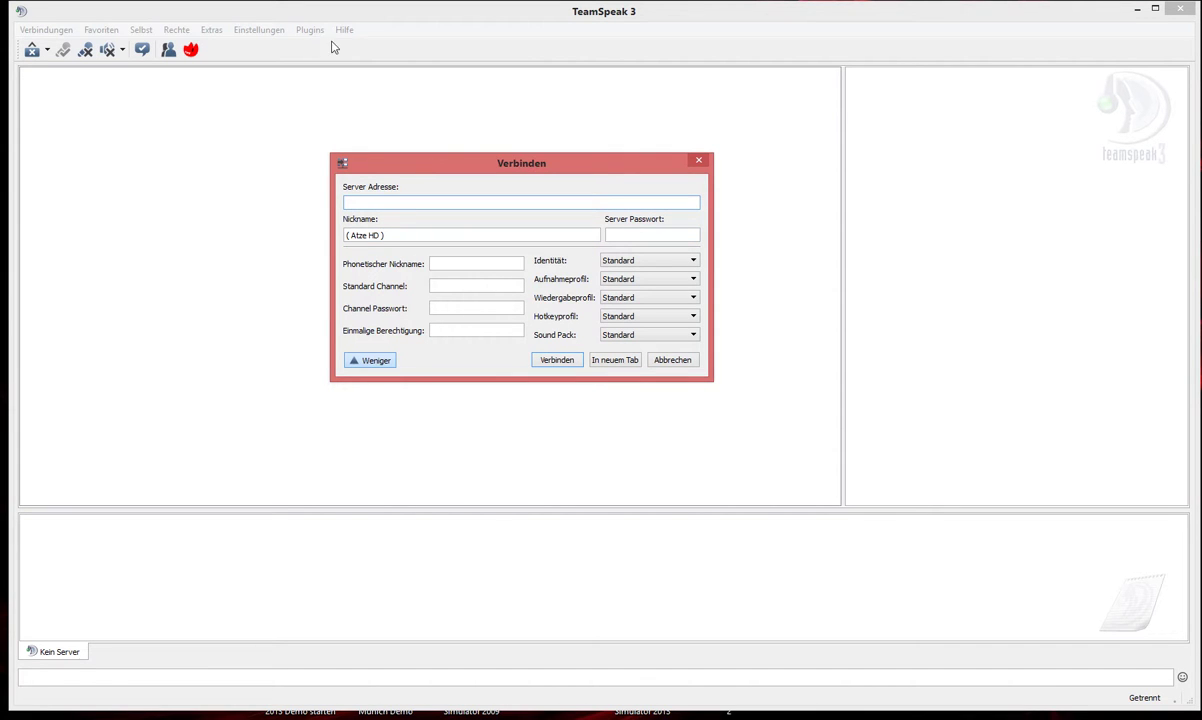
pyautogui.click(262, 13)
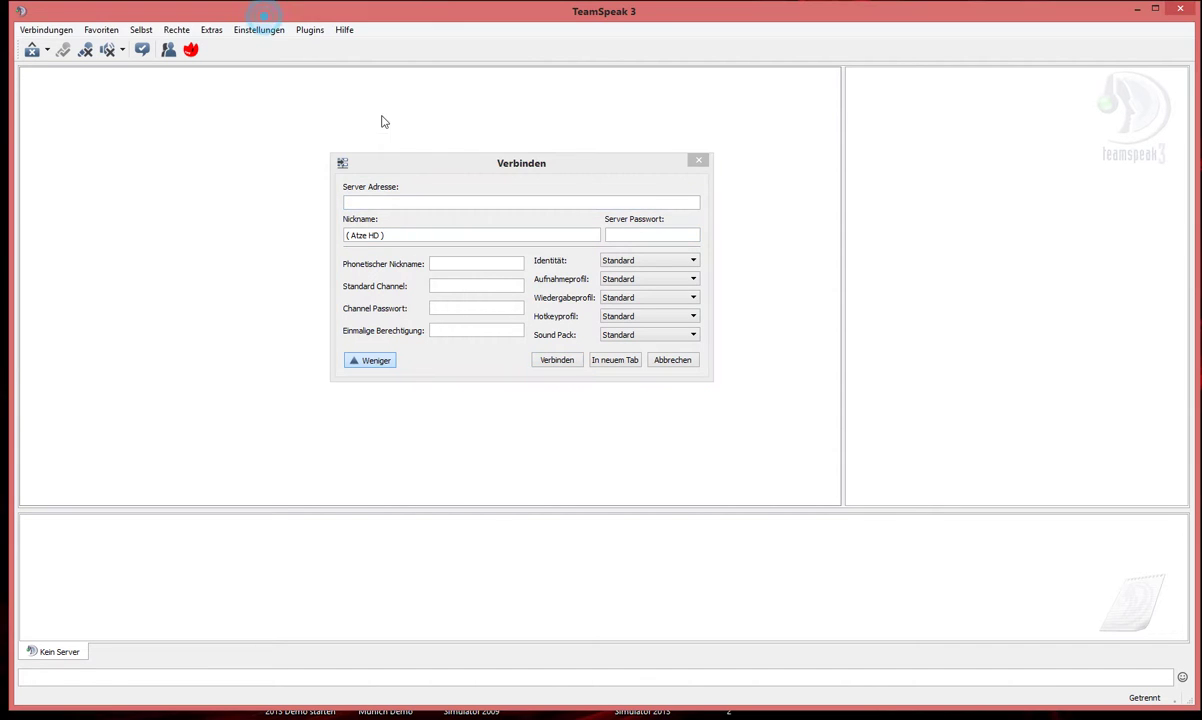
pyautogui.click(698, 163)
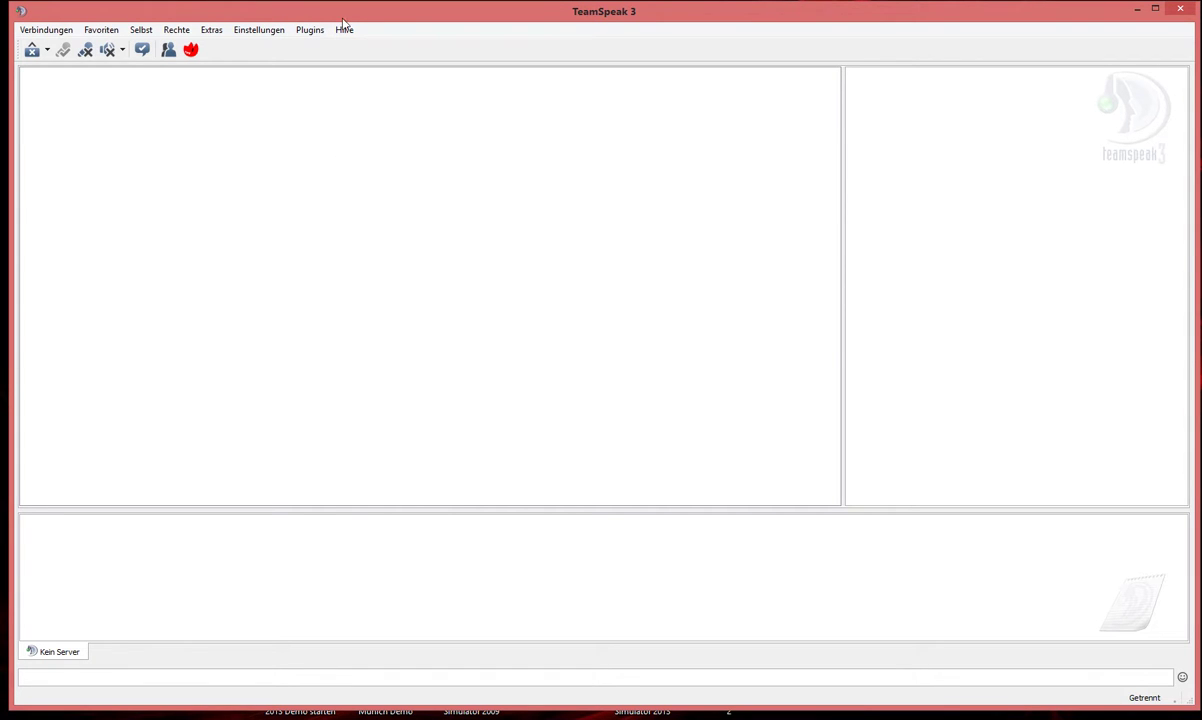
# Step: Connect to the favourite server "Community Server von GudnLP & pApA-fLiK Corp." and dismiss its host message
pyautogui.click(101, 29)
pyautogui.click(100, 118)
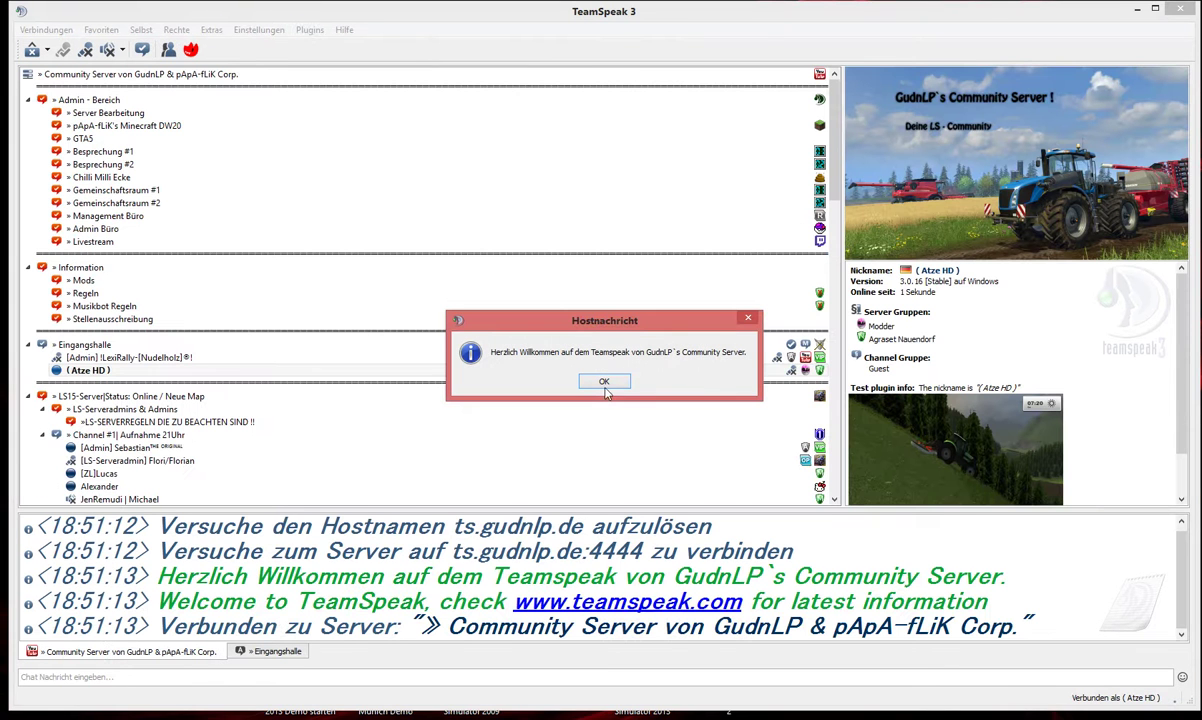
pyautogui.click(604, 381)
# Step: Join the password-protected channel Agra Hof under Agraset Naunidoof, entering the channel password
pyautogui.scroll(-1, 209, 291)
pyautogui.scroll(-2, 209, 291)
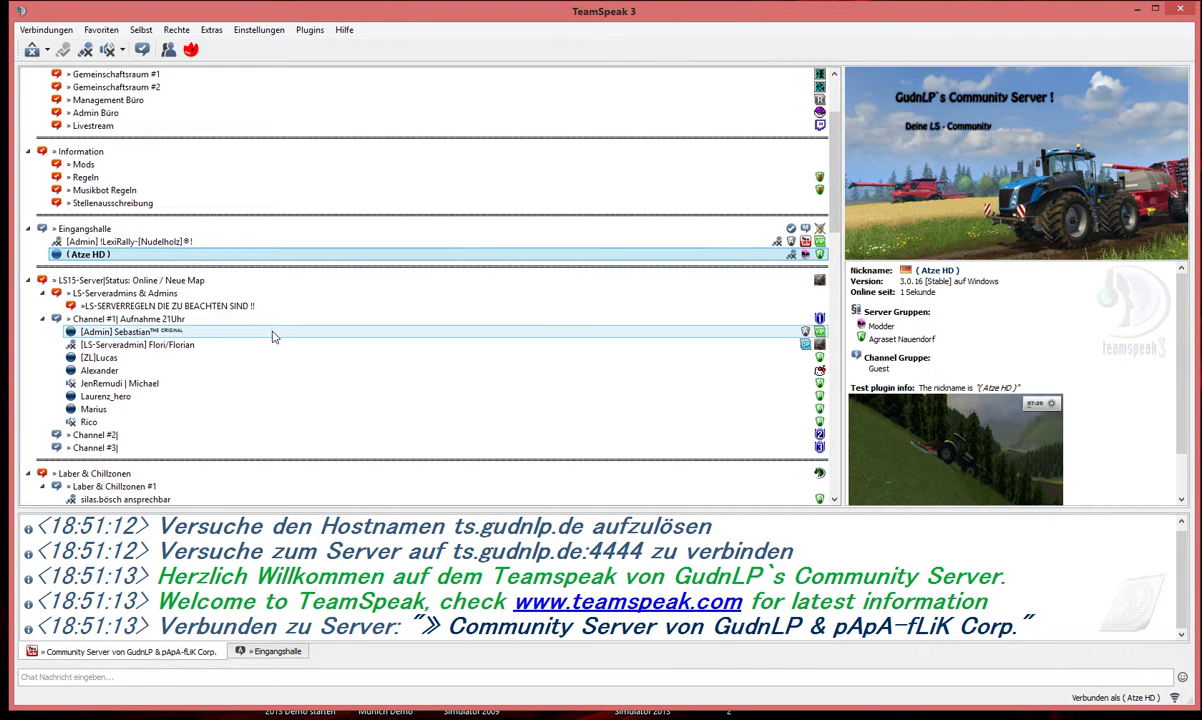
pyautogui.scroll(-1, 272, 337)
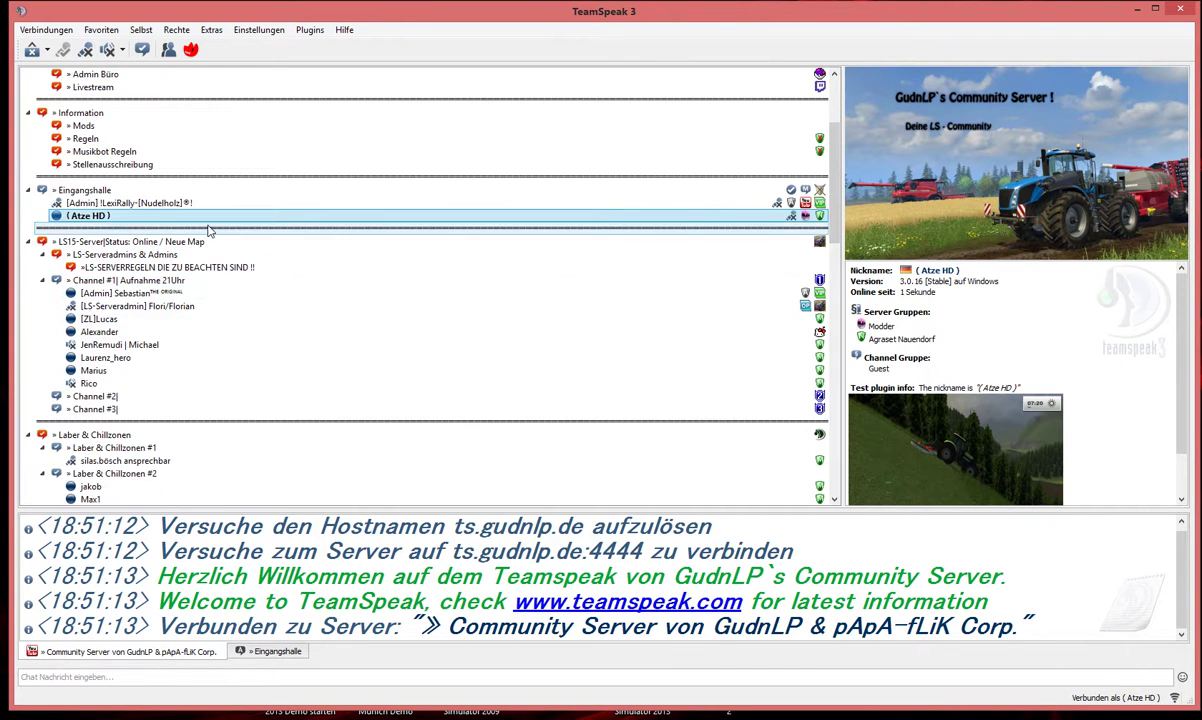
pyautogui.scroll(-12, 253, 262)
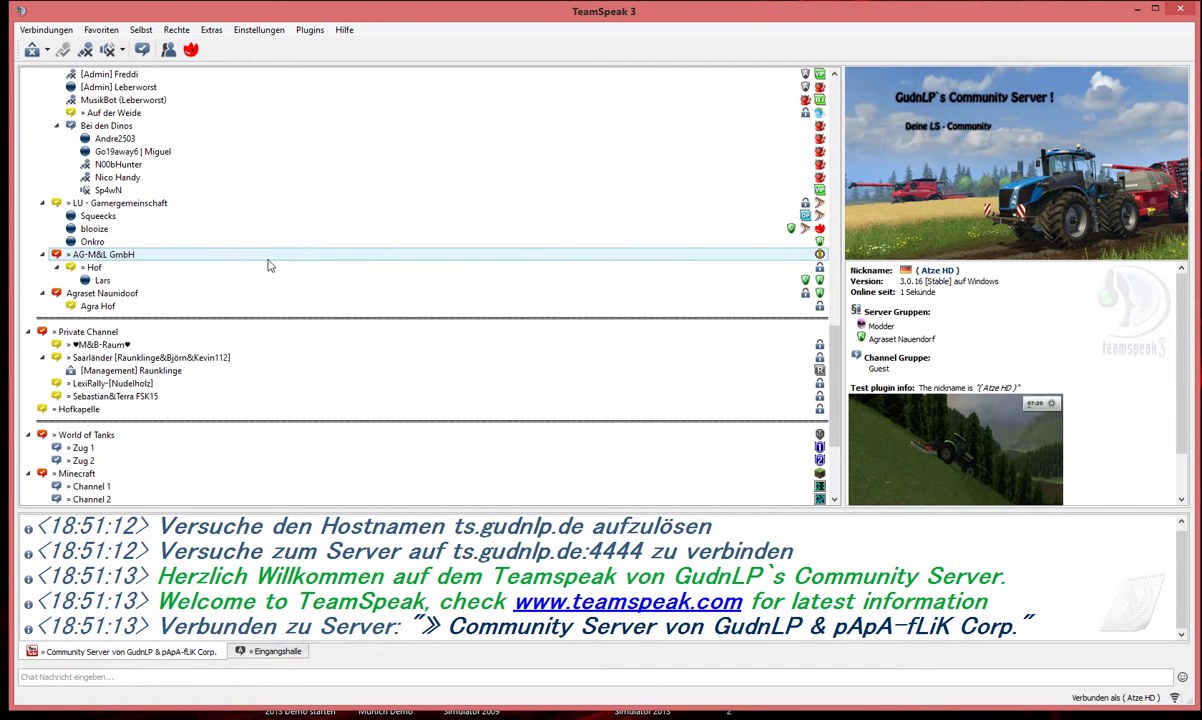
pyautogui.click(207, 293)
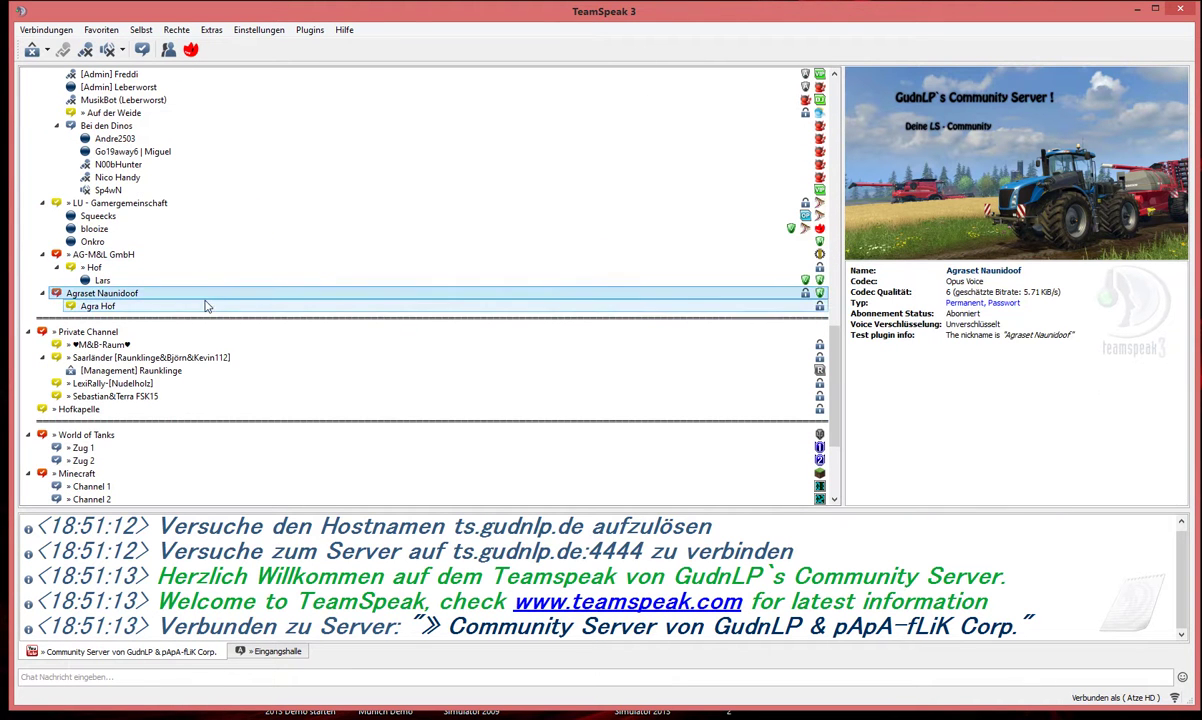
pyautogui.click(203, 305)
pyautogui.click(204, 294)
pyautogui.click(202, 306)
pyautogui.click(204, 294)
pyautogui.doubleClick(203, 306)
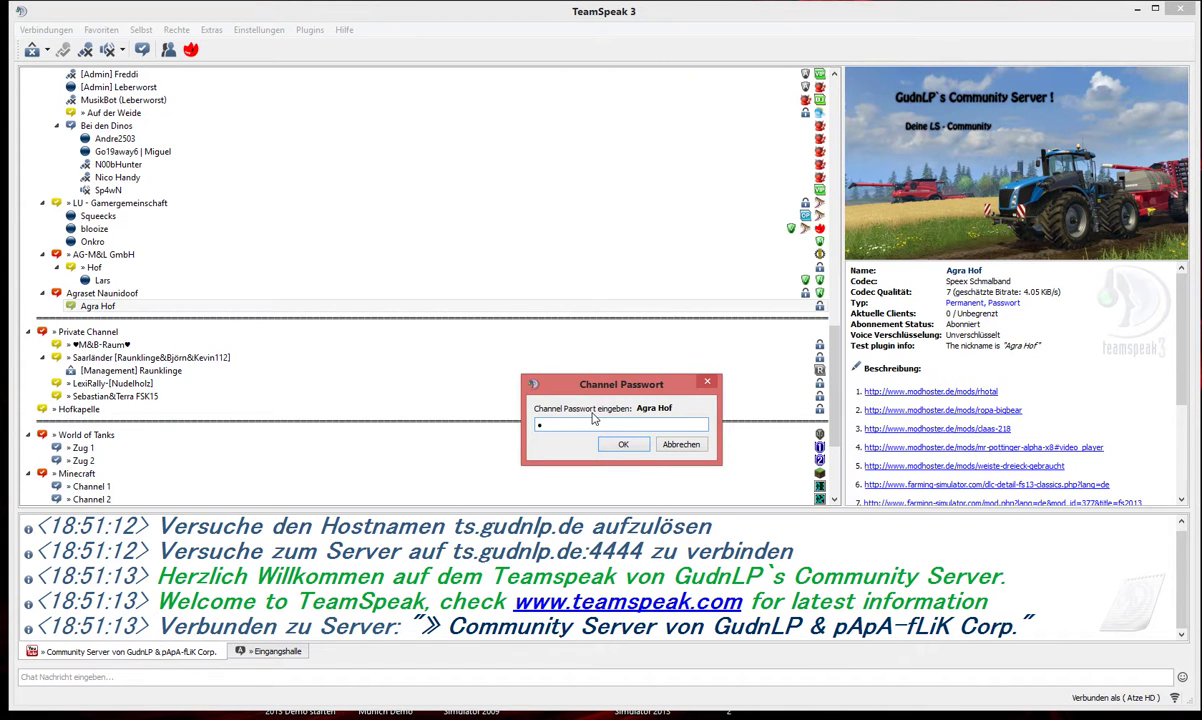
pyautogui.click(622, 445)
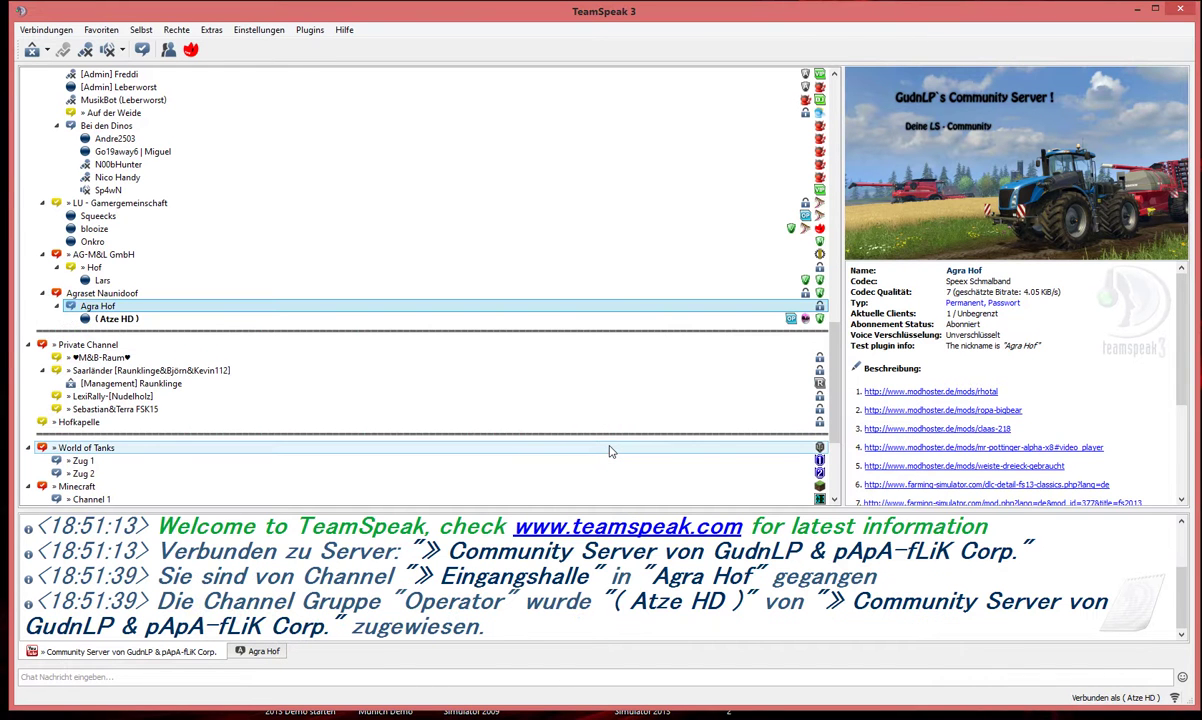
# Step: Examine the client information of the own user entry in Agra Hof, including its groups and avatar
pyautogui.click(115, 318)
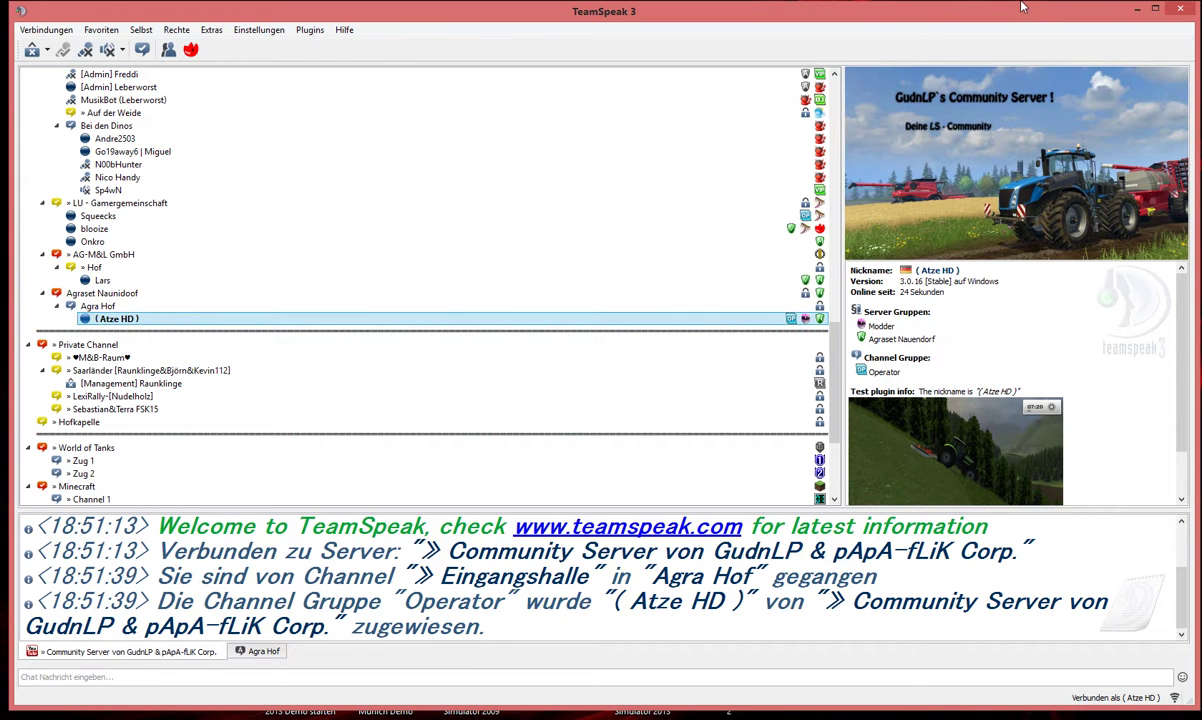
pyautogui.scroll(-1, 1090, 340)
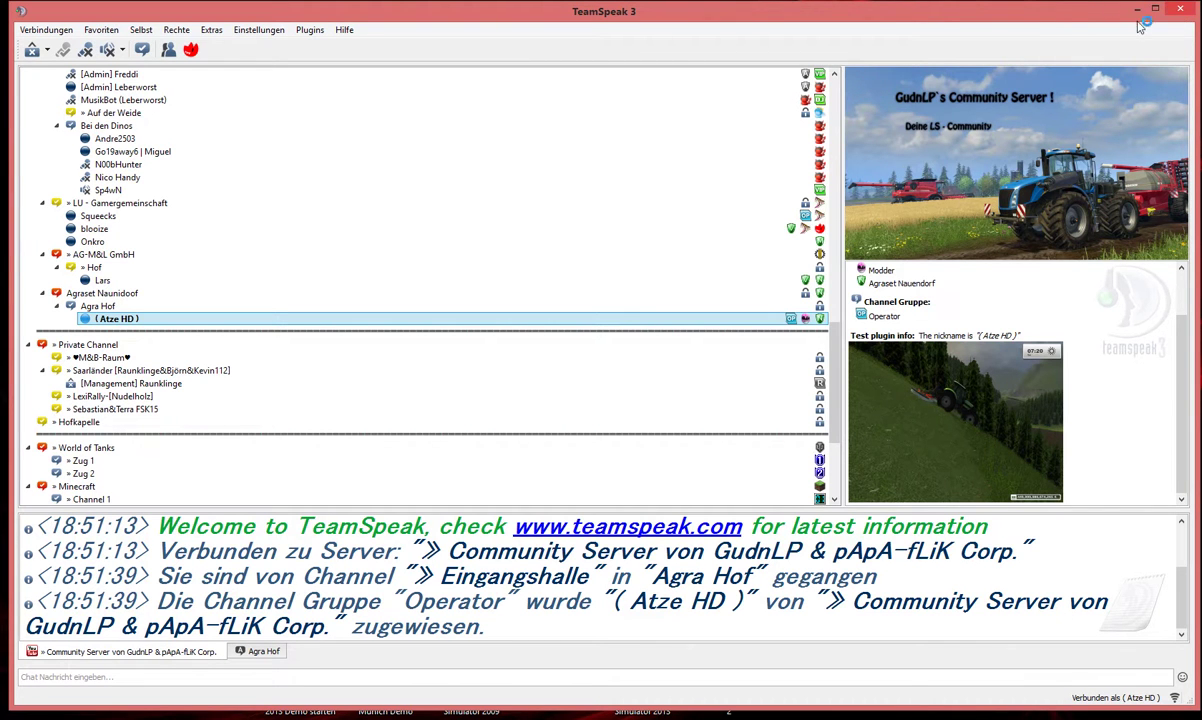
# Step: Switch to Opera, view the loading YouTube page and the TeamSpeak 3 search results, and minimise the browser
pyautogui.click(866, 16)
pyautogui.moveTo(705, 119); pyautogui.dragTo(689, 3)
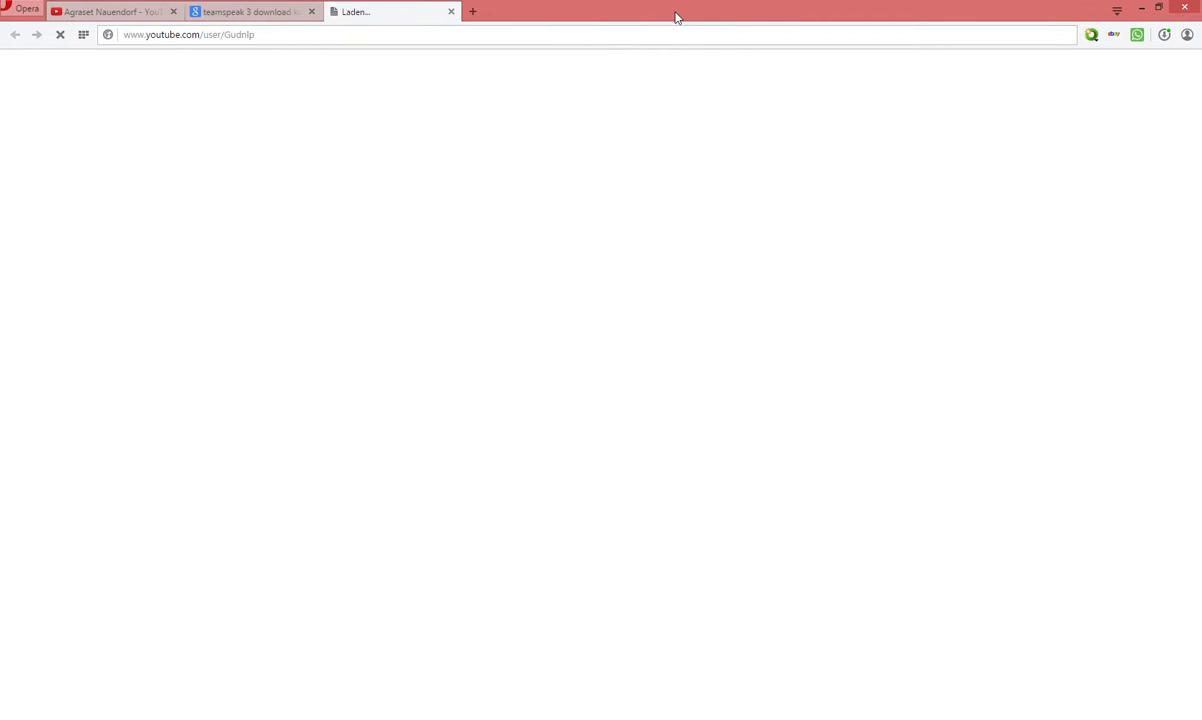
pyautogui.click(253, 11)
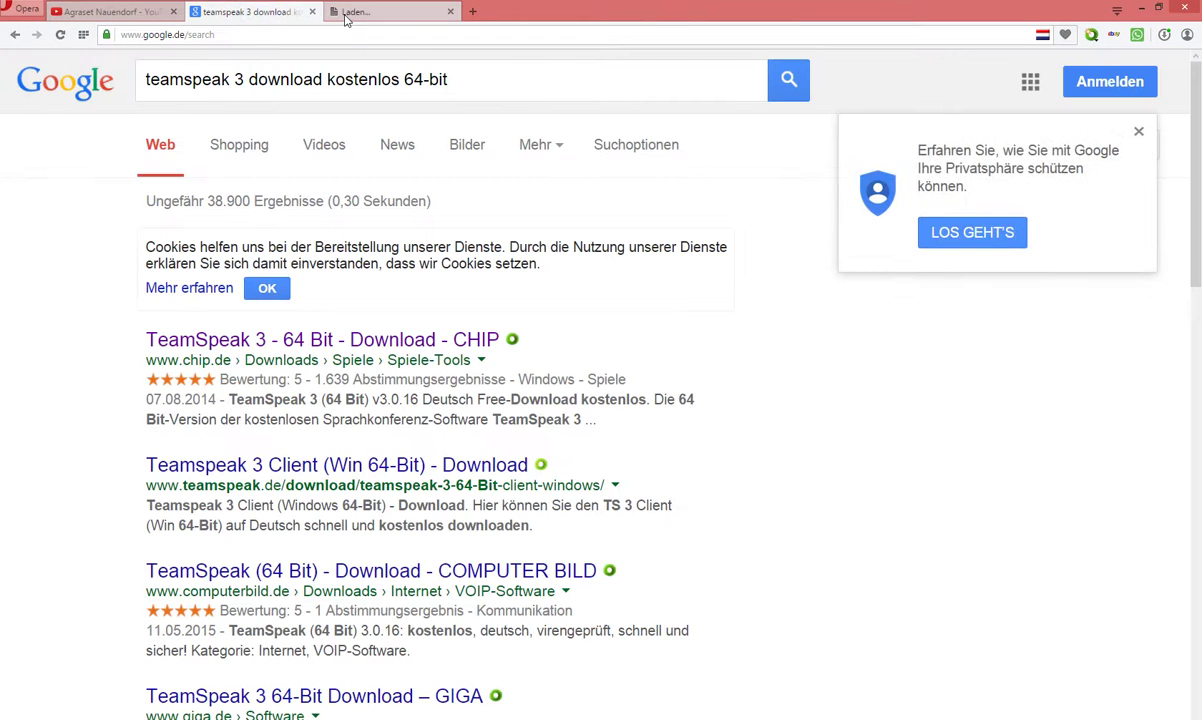
pyautogui.click(347, 14)
pyautogui.moveTo(743, 8); pyautogui.dragTo(577, 502)
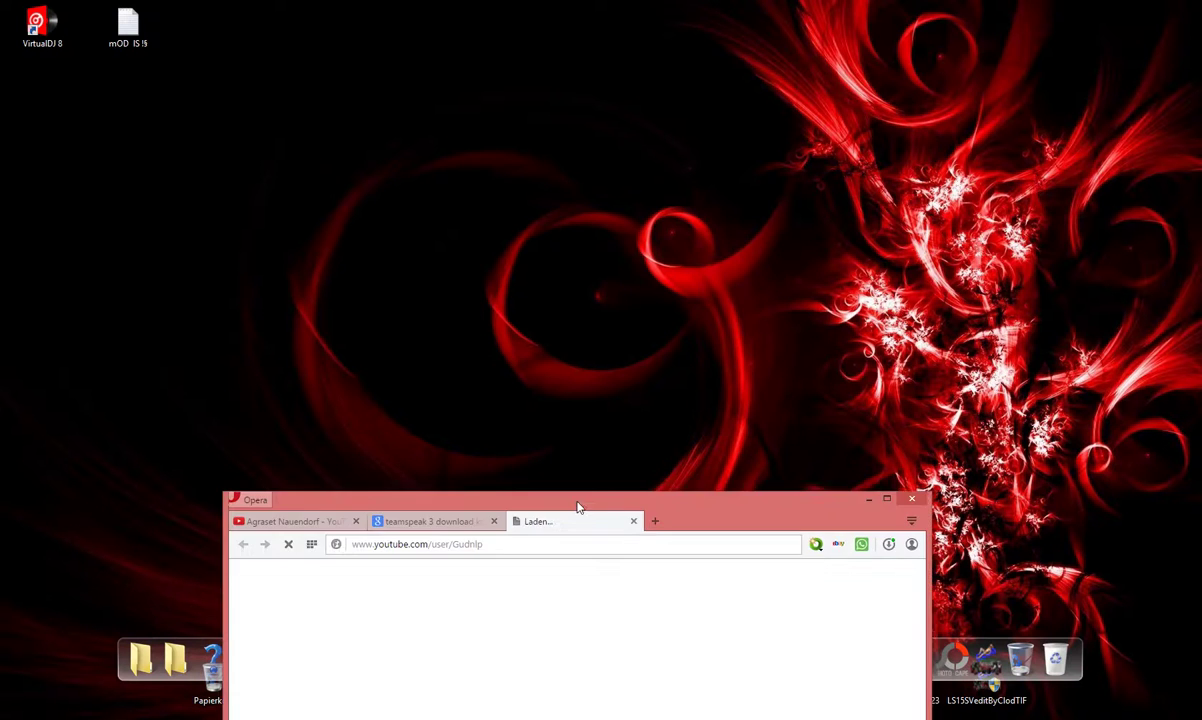
pyautogui.click(868, 495)
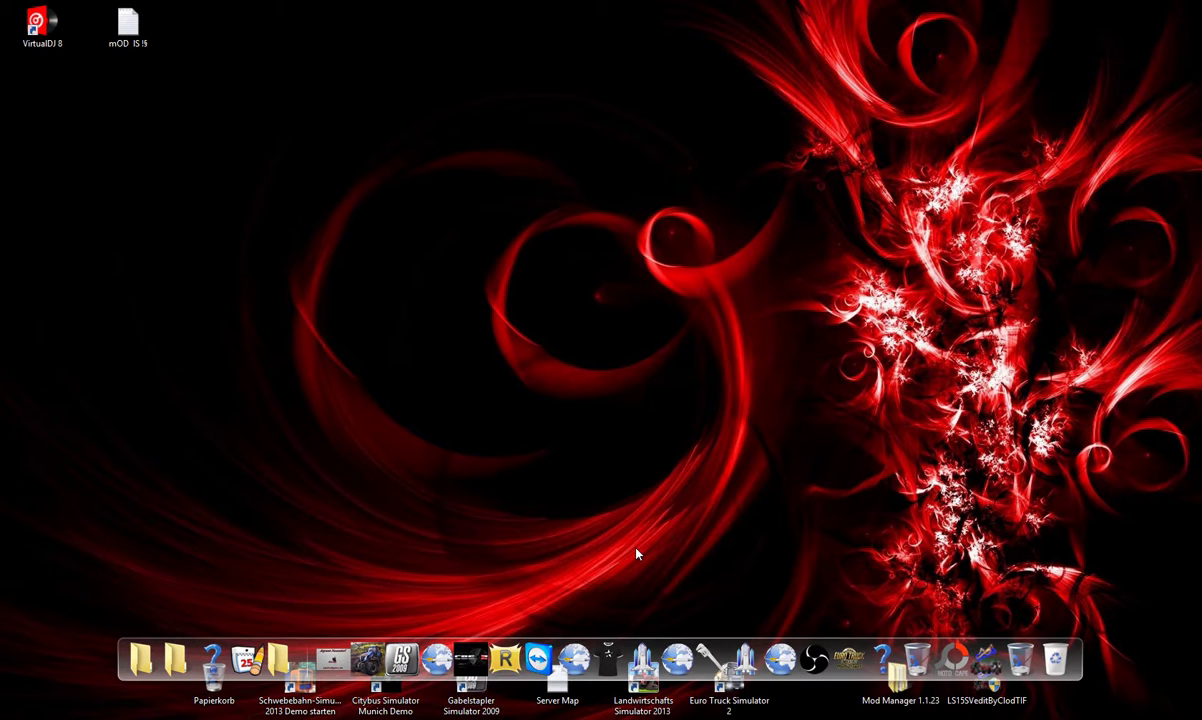